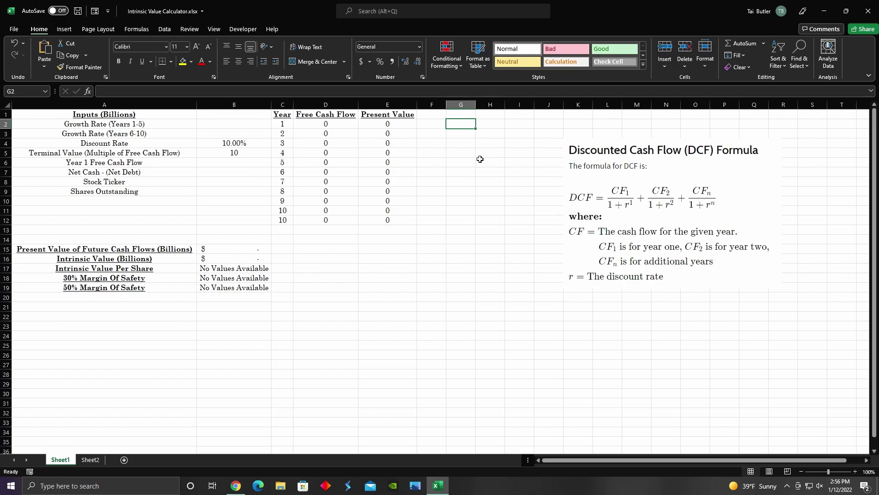
- Review Investopedia's DCF article in Chrome and the 10% interest rate illustration on Sheet2, and return to Sheet1 in Excel
{"action": "left_click", "coordinate": [475, 153]}
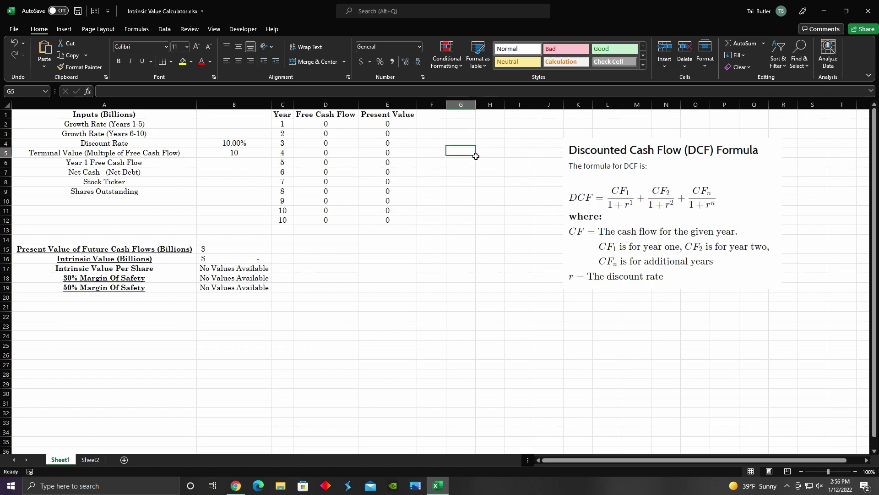
{"action": "left_click", "coordinate": [450, 271]}
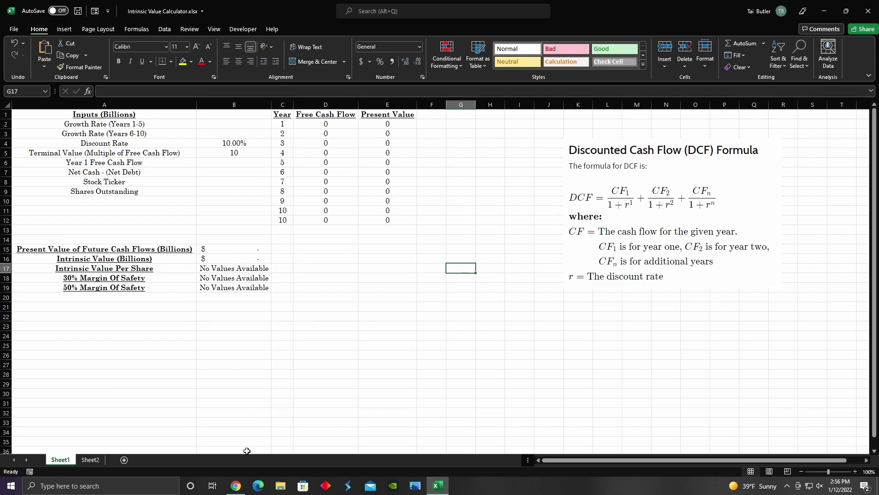
{"action": "left_click", "coordinate": [236, 485]}
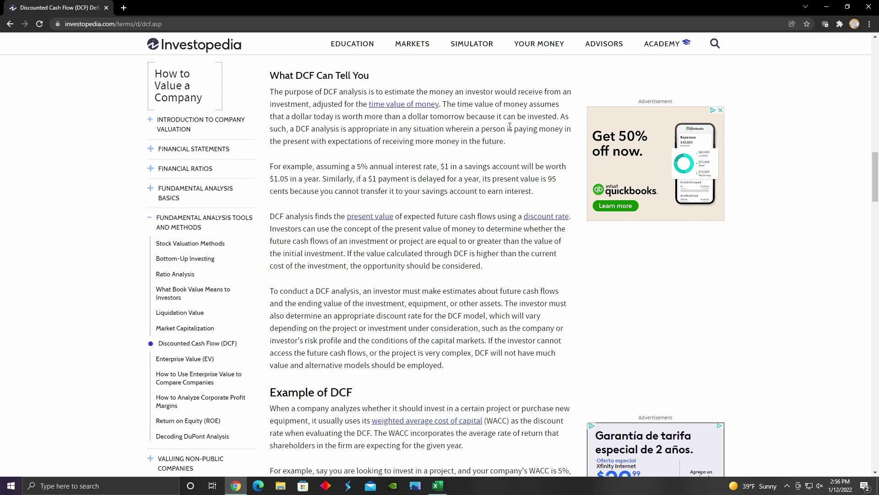
{"action": "key", "text": "alt+Tab"}
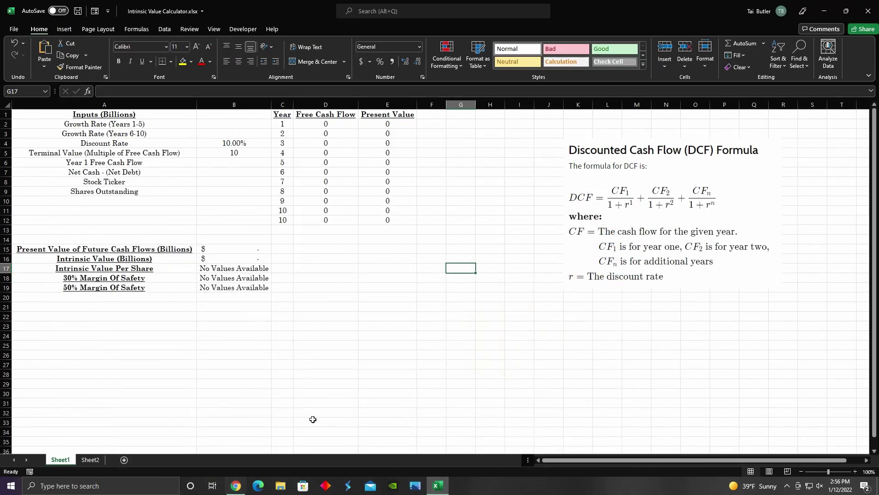
{"action": "left_click", "coordinate": [90, 460]}
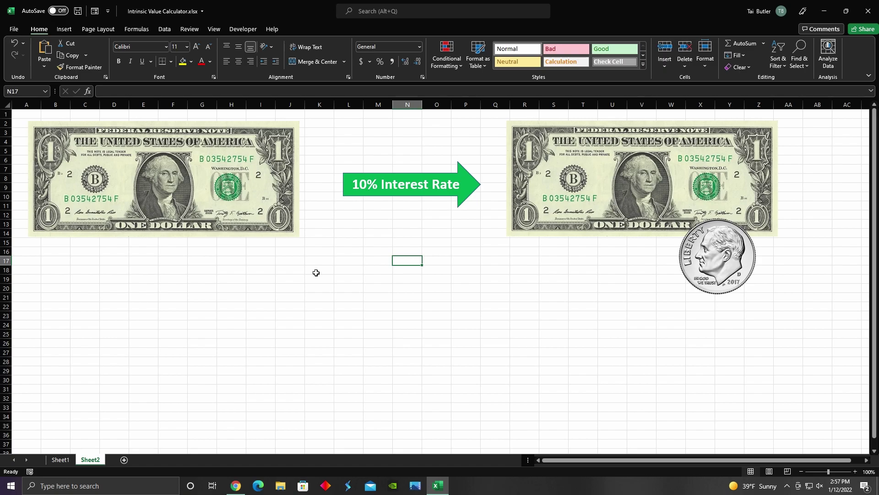
{"action": "left_click", "coordinate": [57, 460]}
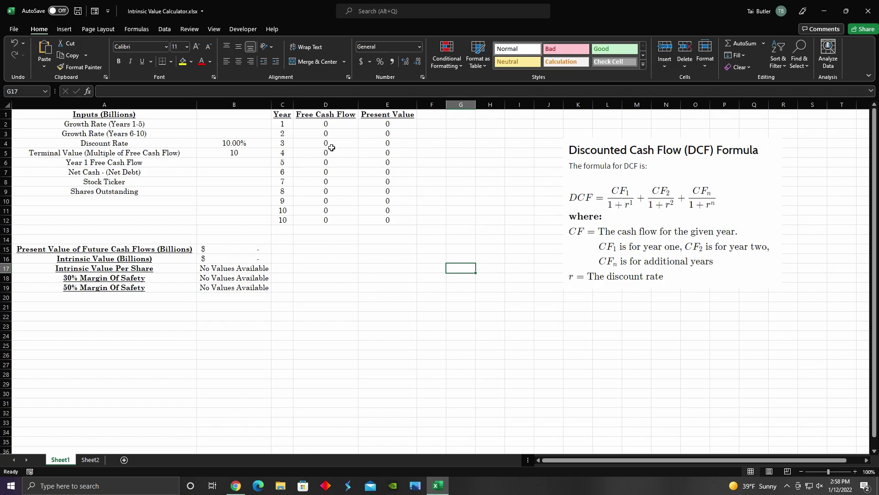
- Examine the discount rate cell and the calculator's input labels in column A, from Growth Rate (Years 1-5) down to Shares Outstanding
{"action": "left_click", "coordinate": [254, 146]}
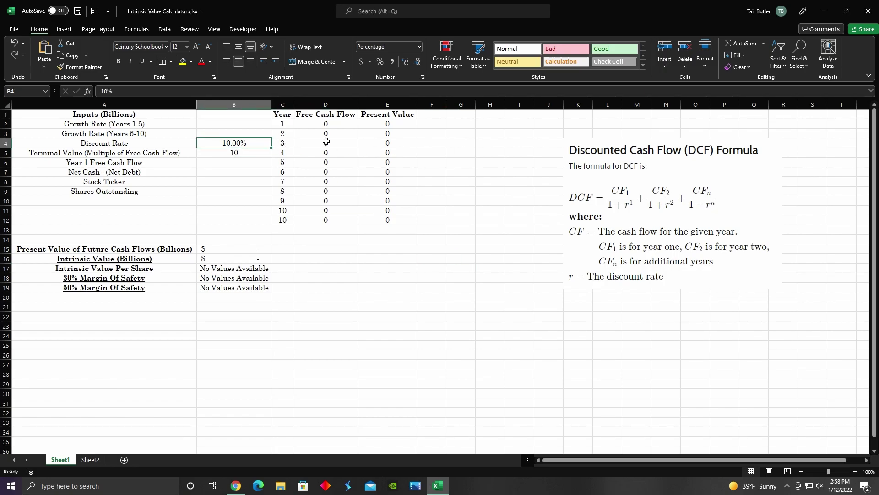
{"action": "left_click", "coordinate": [256, 129]}
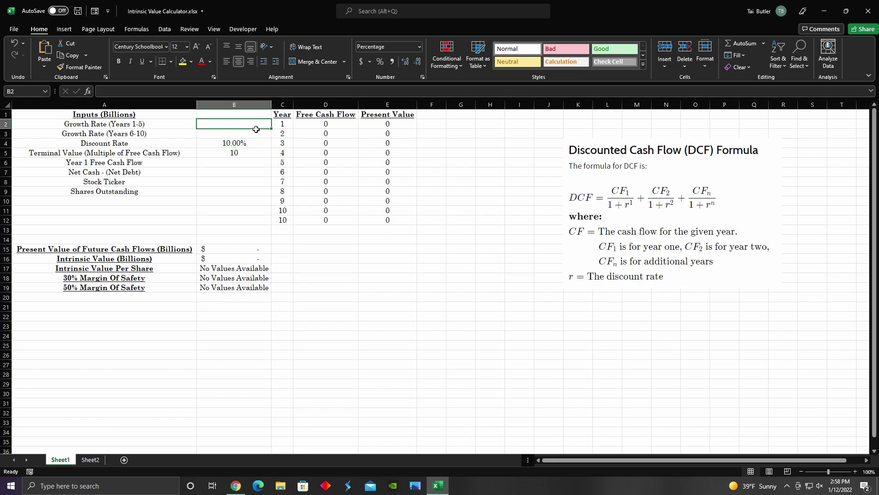
{"action": "left_click", "coordinate": [163, 125]}
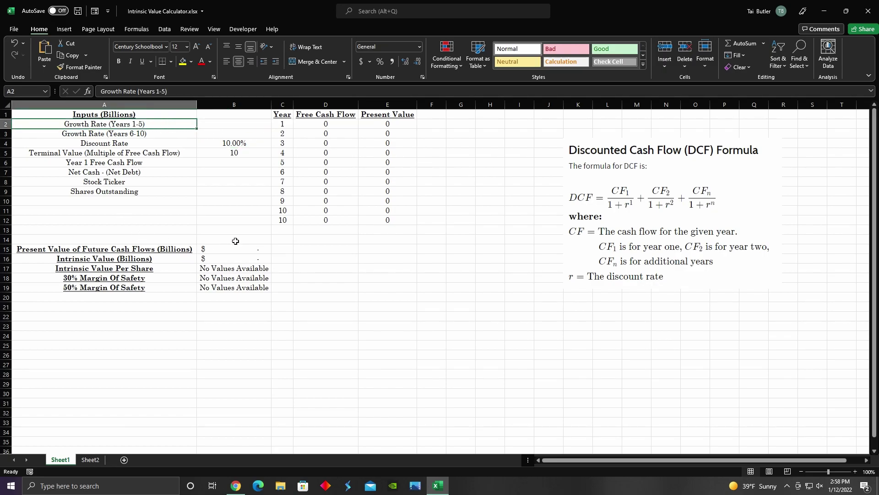
{"action": "left_click", "coordinate": [155, 117]}
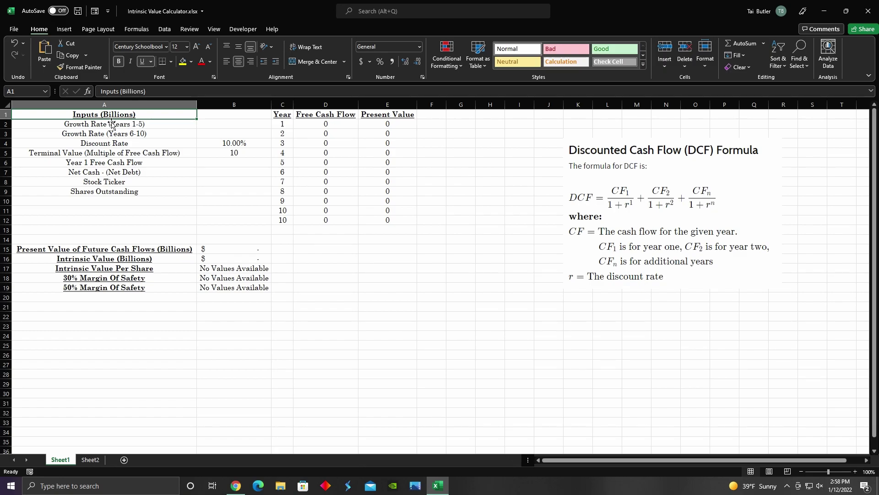
{"action": "key", "text": "ctrl+Down"}
{"action": "key", "text": "Up"}
{"action": "key", "text": "Up"}
{"action": "key", "text": "ctrl+Up"}
{"action": "left_click", "coordinate": [206, 125]}
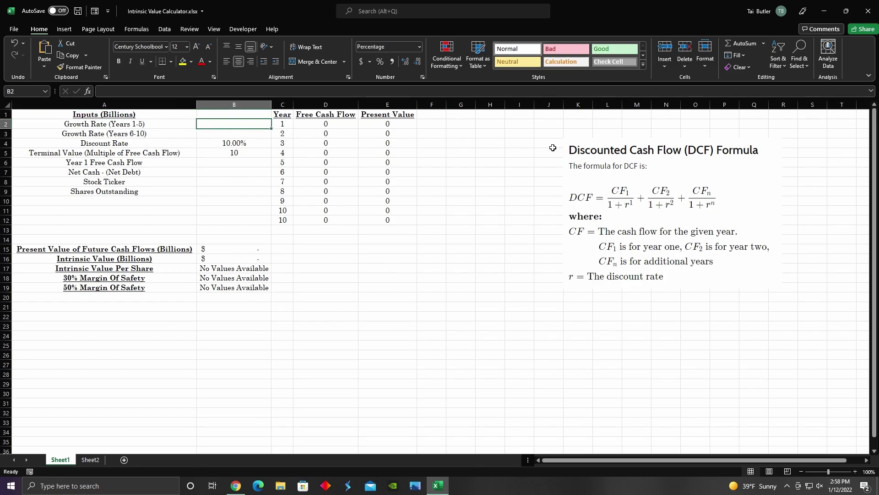
{"action": "key", "text": "ctrl+Home"}
{"action": "left_click", "coordinate": [147, 126]}
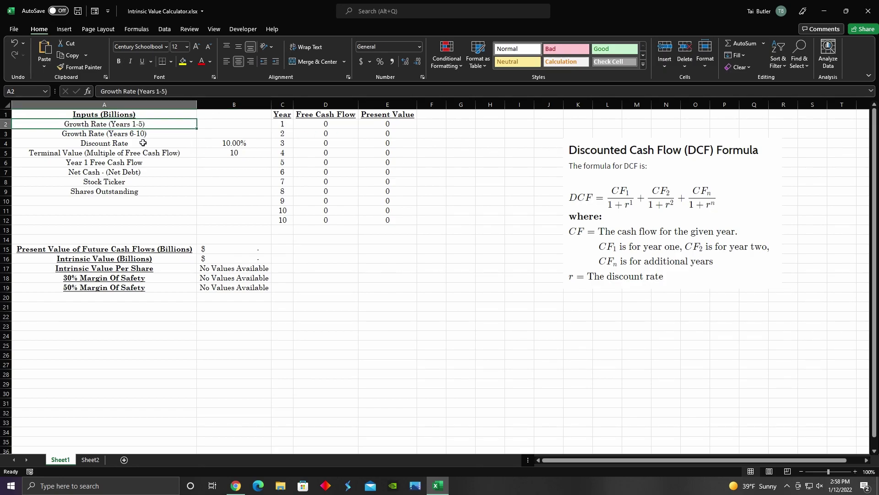
{"action": "left_click", "coordinate": [142, 143]}
{"action": "left_click", "coordinate": [142, 153]}
{"action": "left_click", "coordinate": [140, 163]}
{"action": "left_click", "coordinate": [139, 181]}
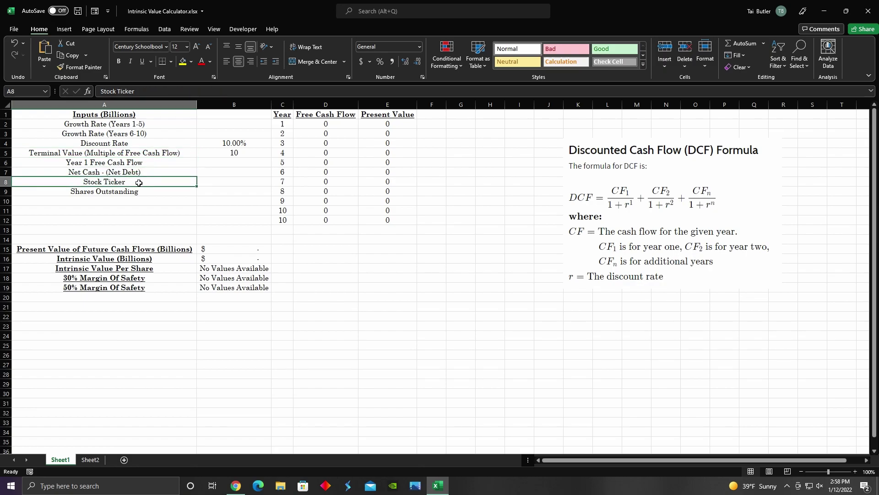
{"action": "left_click", "coordinate": [137, 192]}
{"action": "key", "text": "ctrl+Home"}
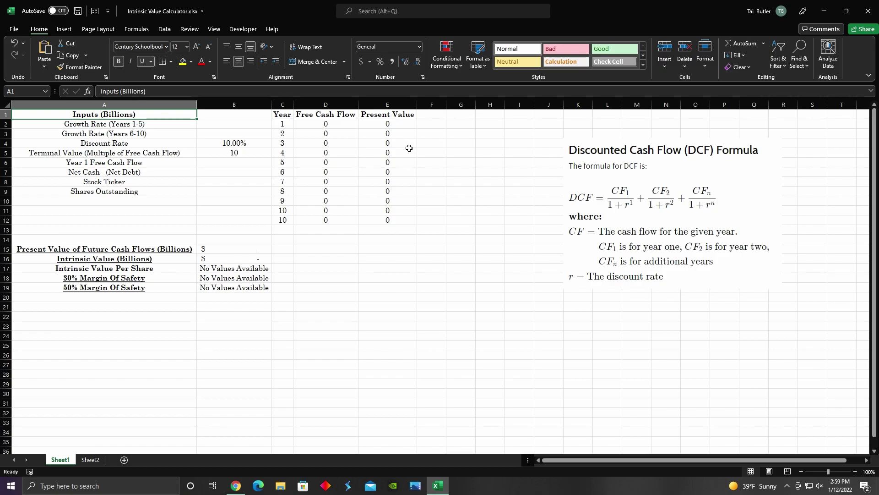
- Examine the growth rate, discount rate and terminal value input cells, and compare the two year 10 free cash flow formulas in D11 and D12
{"action": "left_click", "coordinate": [218, 124]}
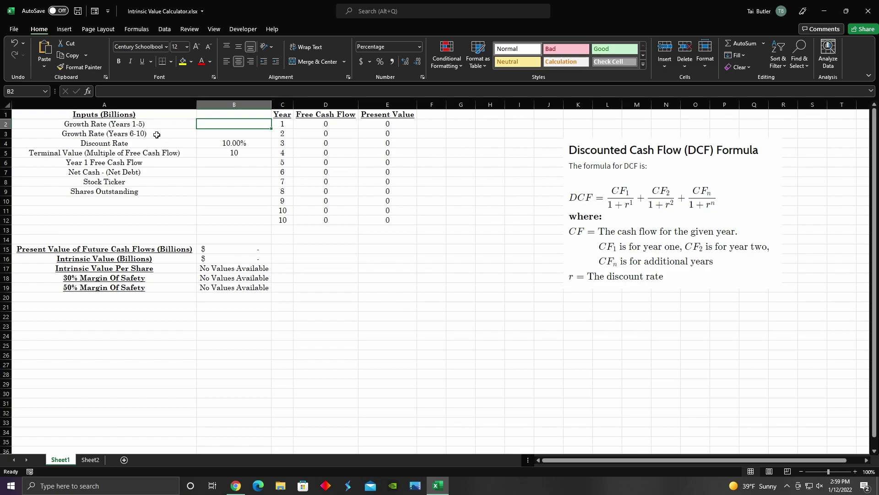
{"action": "left_click", "coordinate": [216, 136]}
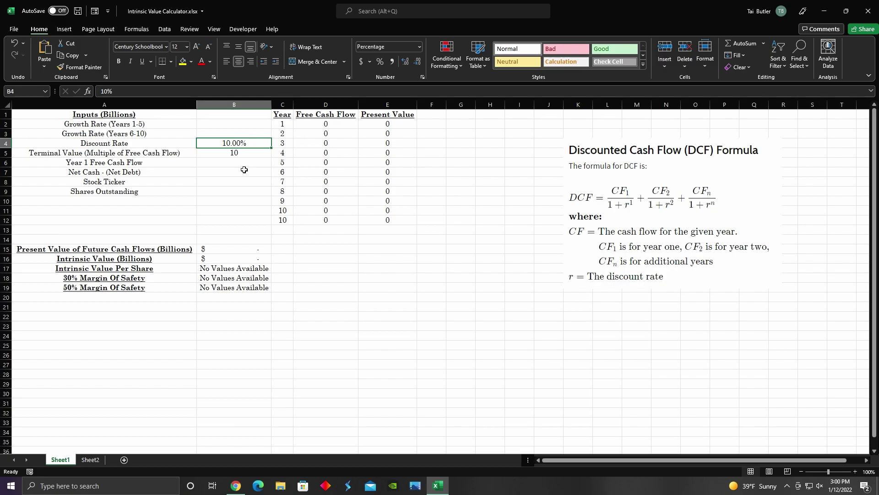
{"action": "left_click", "coordinate": [242, 157]}
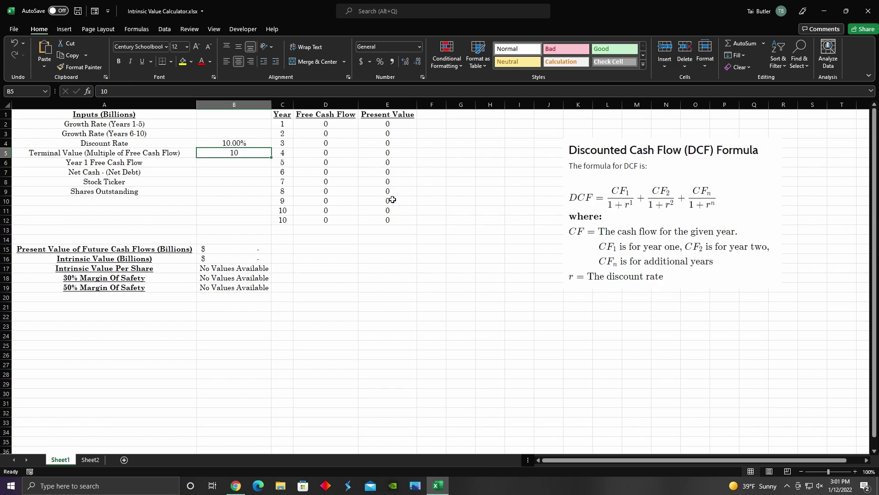
{"action": "left_click", "coordinate": [319, 214]}
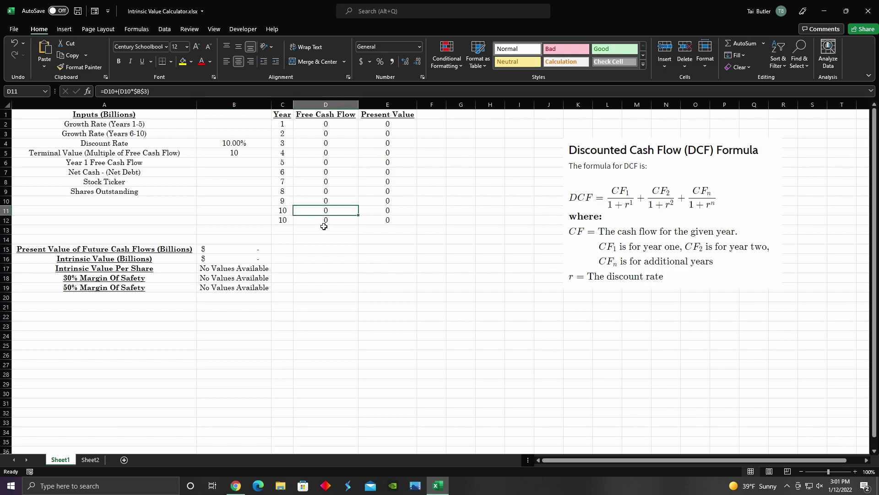
{"action": "left_click", "coordinate": [324, 224]}
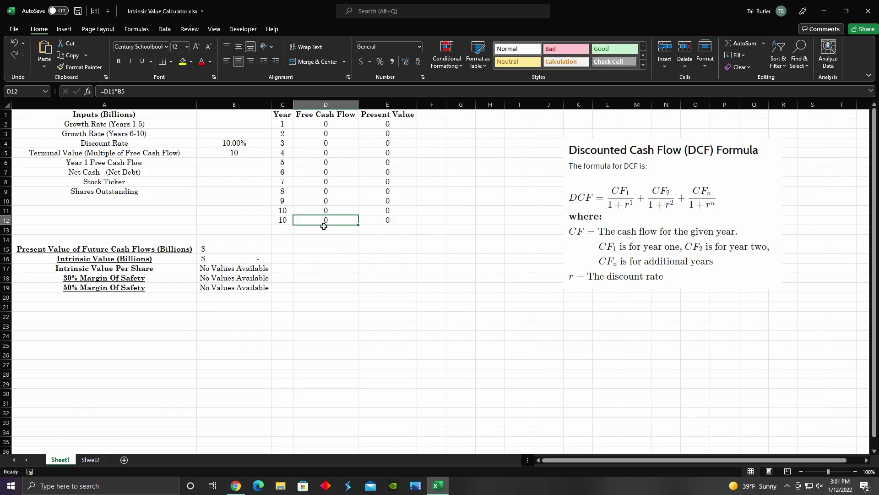
{"action": "left_click", "coordinate": [346, 212]}
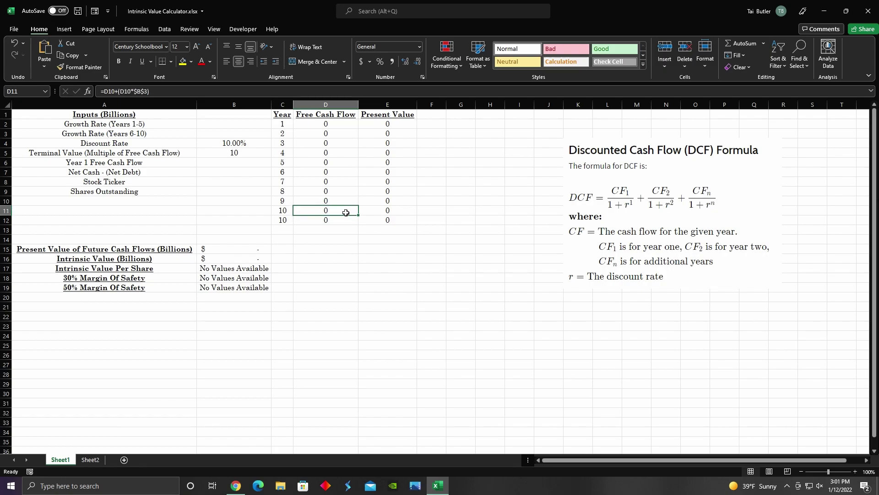
{"action": "left_click", "coordinate": [336, 224]}
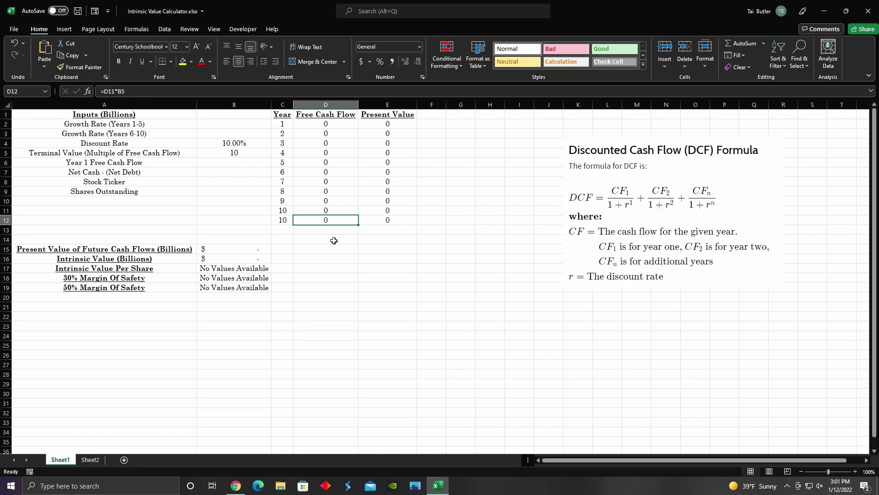
- Check how the Year 1 Free Cash Flow input in B6 feeds the first Free Cash Flow cell, D2
{"action": "left_click", "coordinate": [225, 165]}
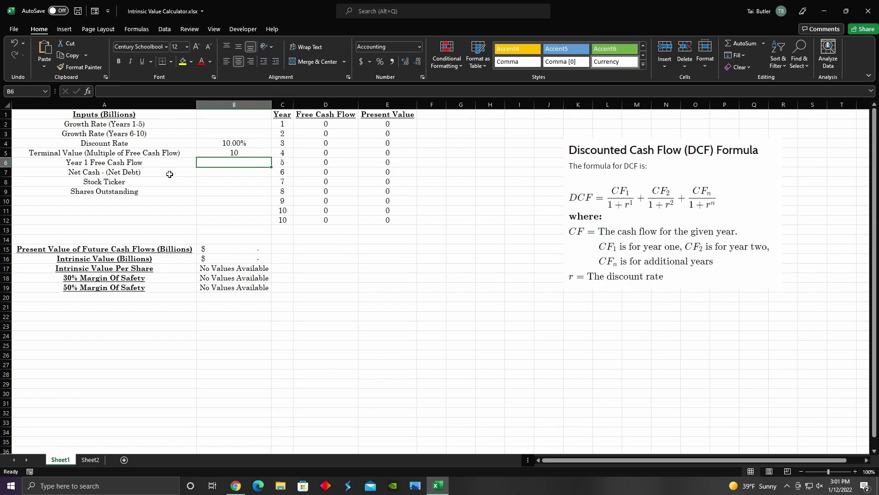
{"action": "left_click", "coordinate": [337, 126]}
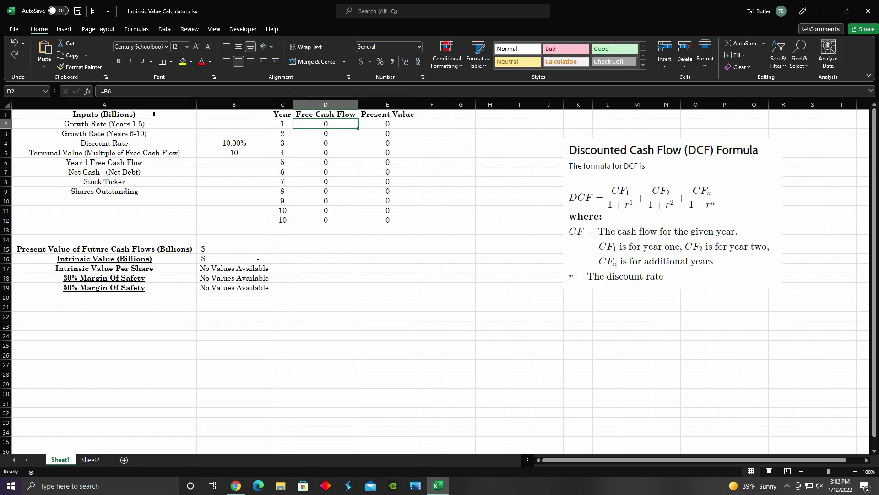
{"action": "left_click", "coordinate": [232, 167]}
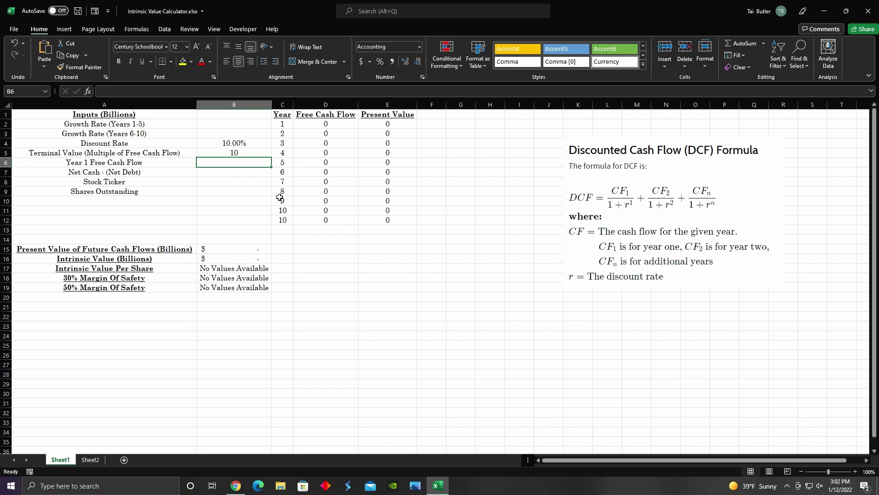
- Examine the Net Cash input in B7 and the formulas for present value of future cash flows and total intrinsic value
{"action": "left_click", "coordinate": [236, 175]}
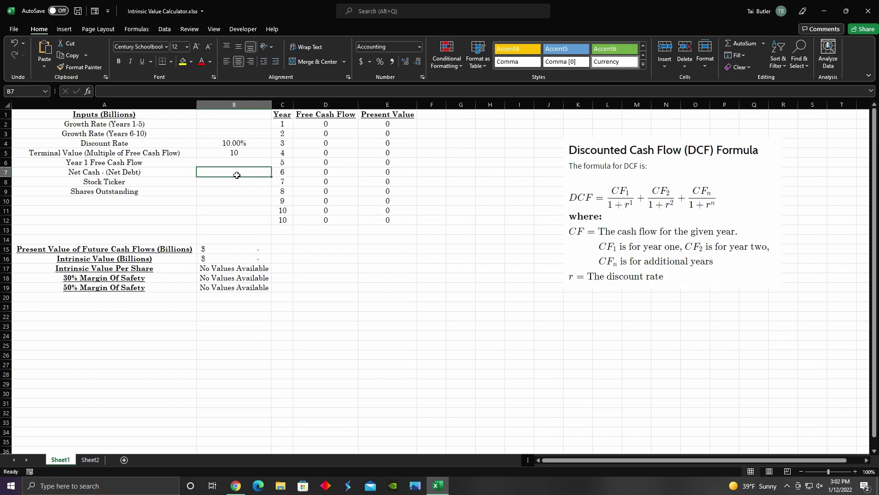
{"action": "left_click", "coordinate": [242, 251]}
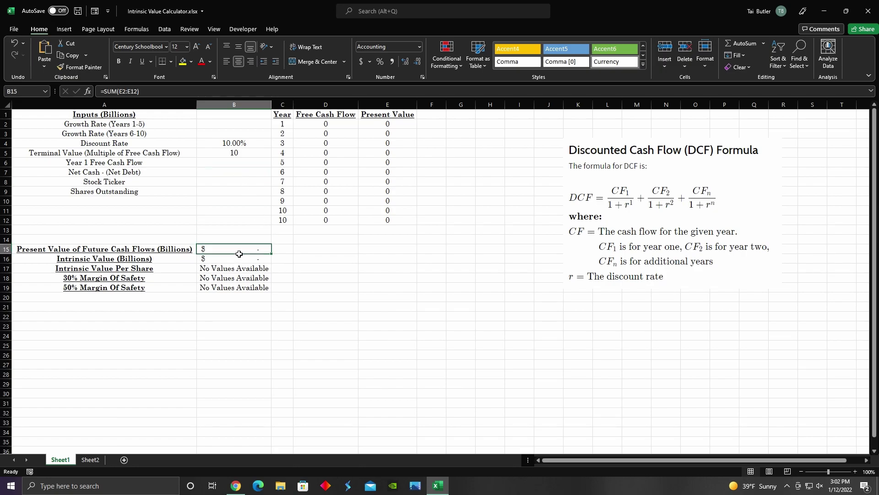
{"action": "left_click", "coordinate": [234, 260]}
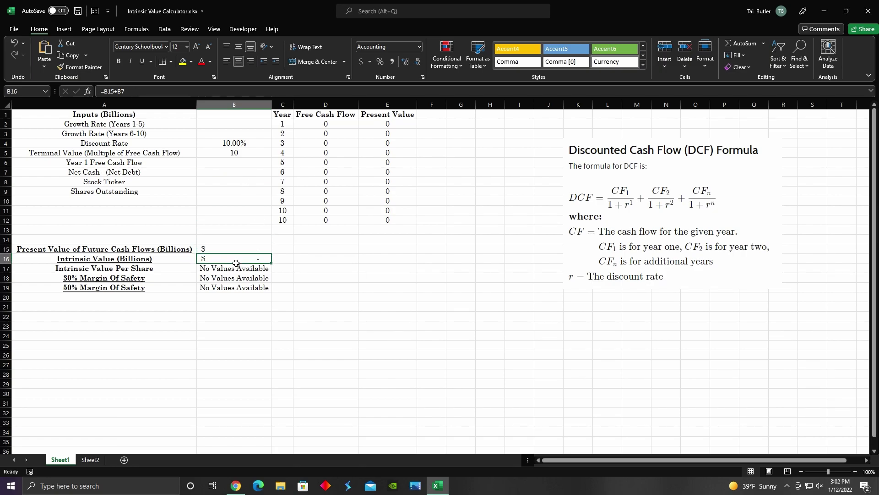
{"action": "left_click", "coordinate": [242, 252]}
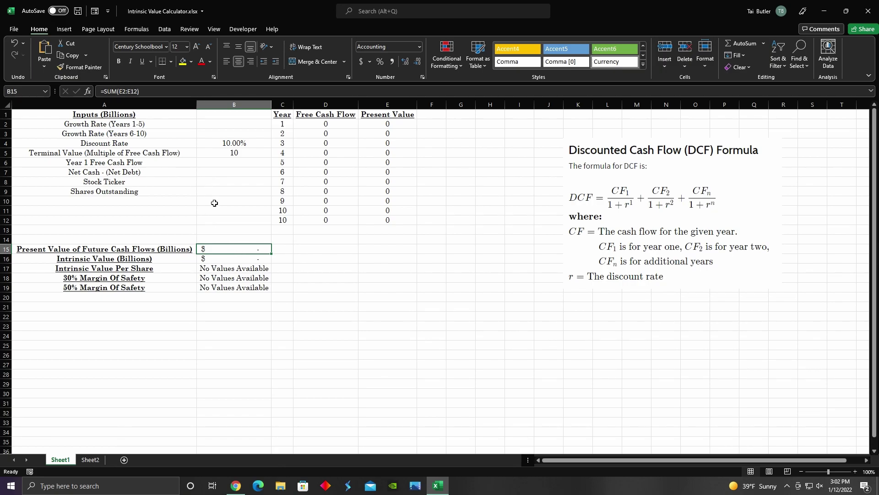
{"action": "left_click", "coordinate": [231, 259]}
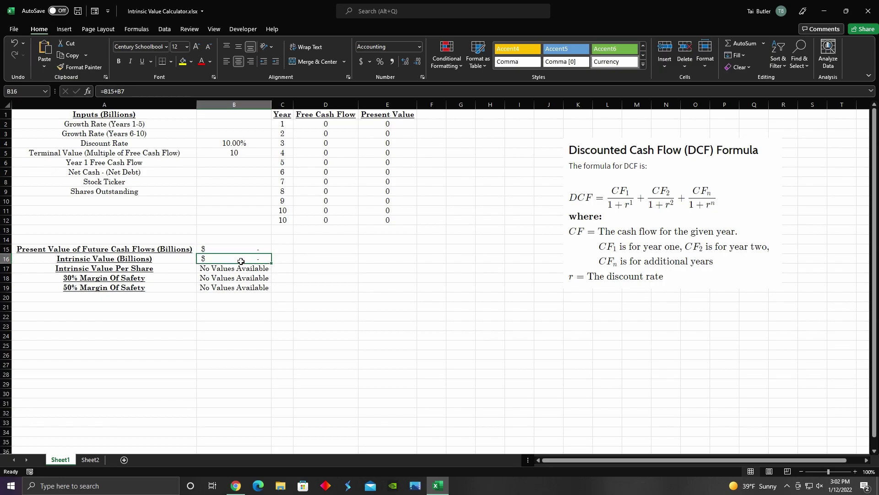
{"action": "left_click", "coordinate": [237, 251]}
{"action": "left_click", "coordinate": [229, 264]}
{"action": "left_click", "coordinate": [213, 180]}
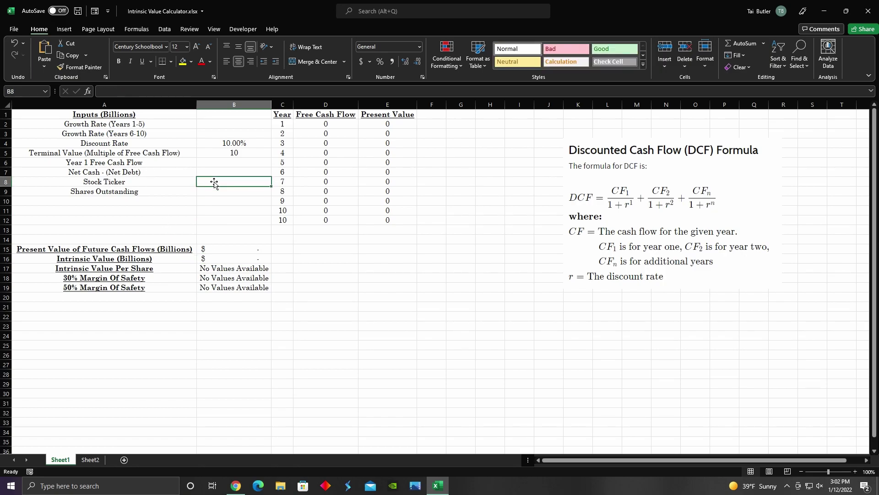
{"action": "left_click", "coordinate": [212, 173]}
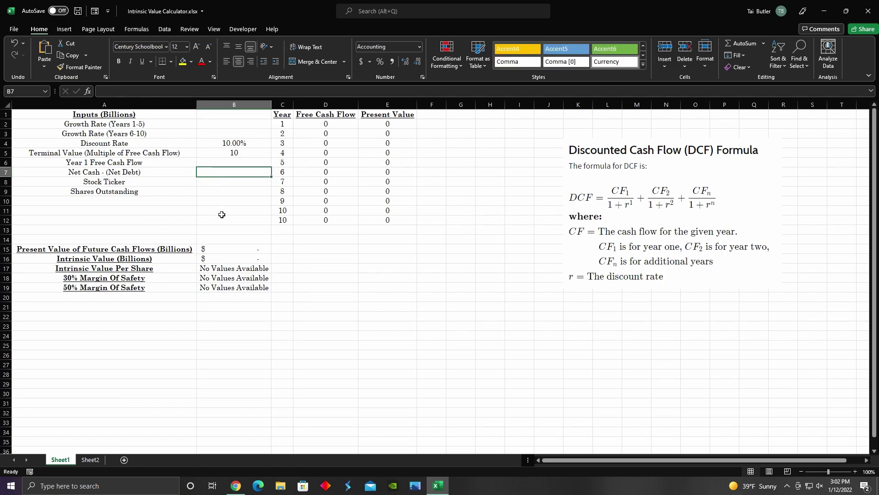
- Examine the Stock Ticker and Shares Outstanding inputs along with the Intrinsic Value and Intrinsic Value Per Share cells
{"action": "left_click", "coordinate": [230, 188]}
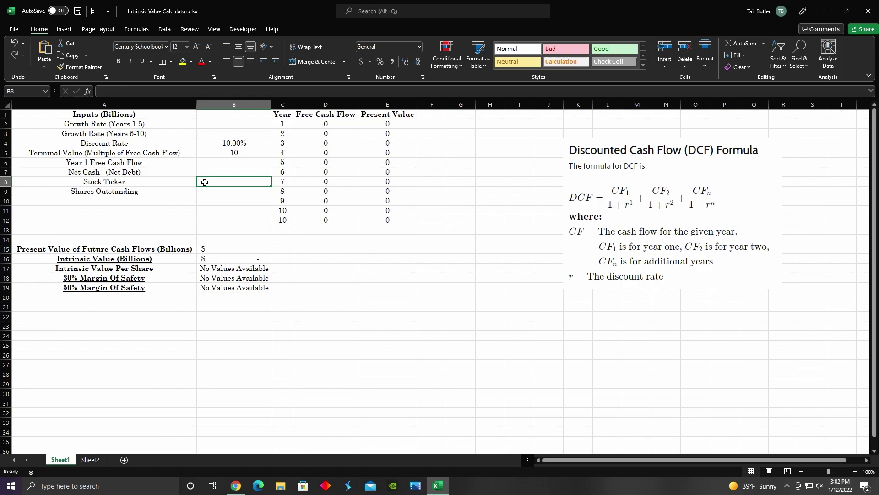
{"action": "left_click", "coordinate": [224, 193]}
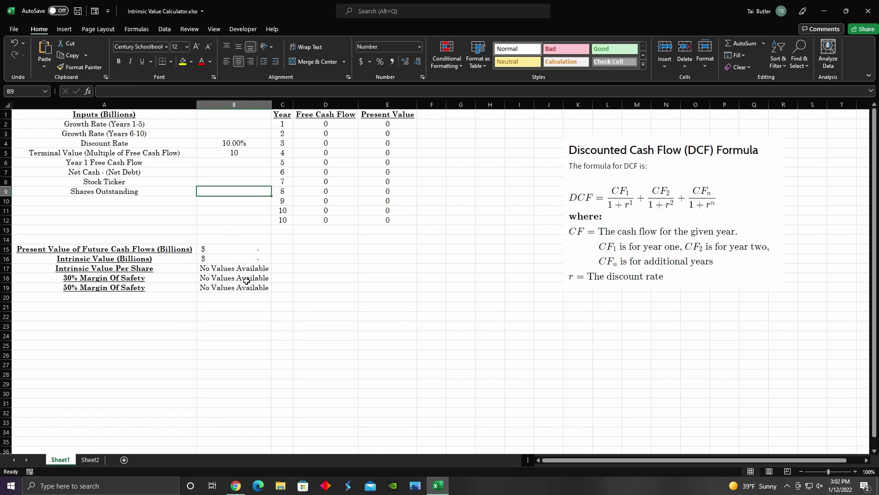
{"action": "left_click", "coordinate": [232, 260]}
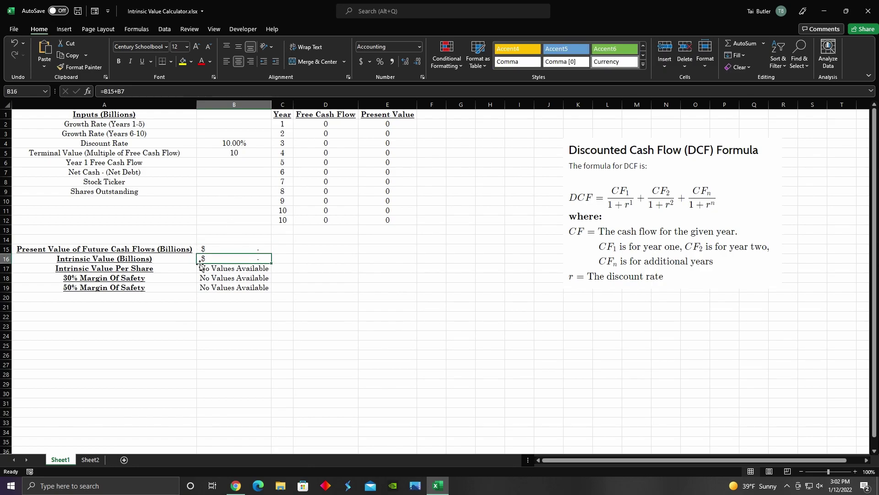
{"action": "left_click", "coordinate": [229, 271]}
{"action": "left_click", "coordinate": [245, 261]}
- Examine how D2 draws on the Year 1 Free Cash Flow input in B6 and how D3 applies the growth rate in B2
{"action": "left_click", "coordinate": [343, 126]}
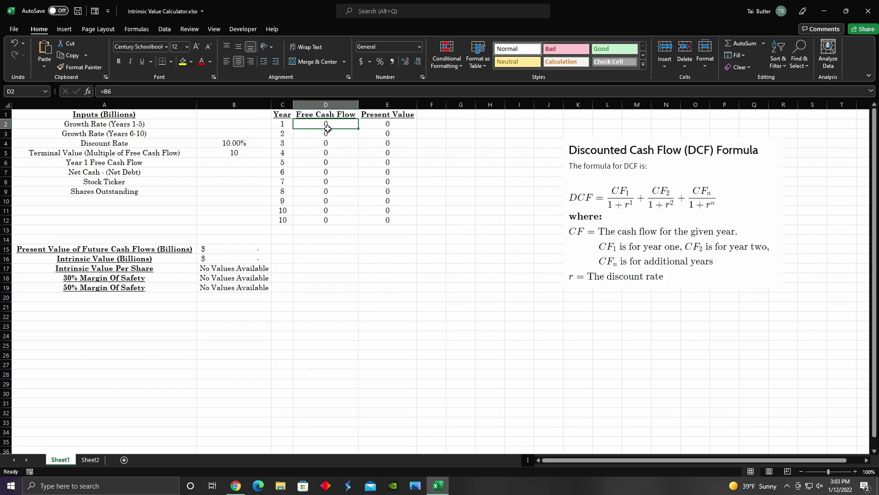
{"action": "left_click", "coordinate": [243, 166]}
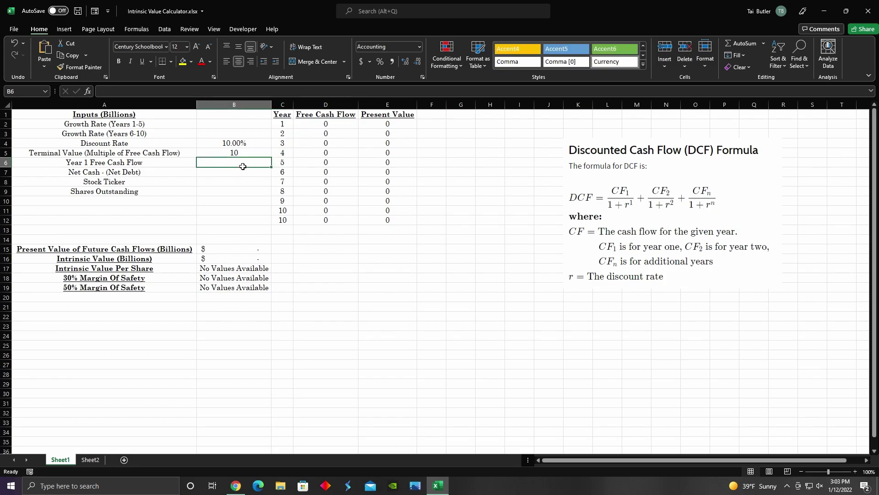
{"action": "left_click", "coordinate": [341, 137]}
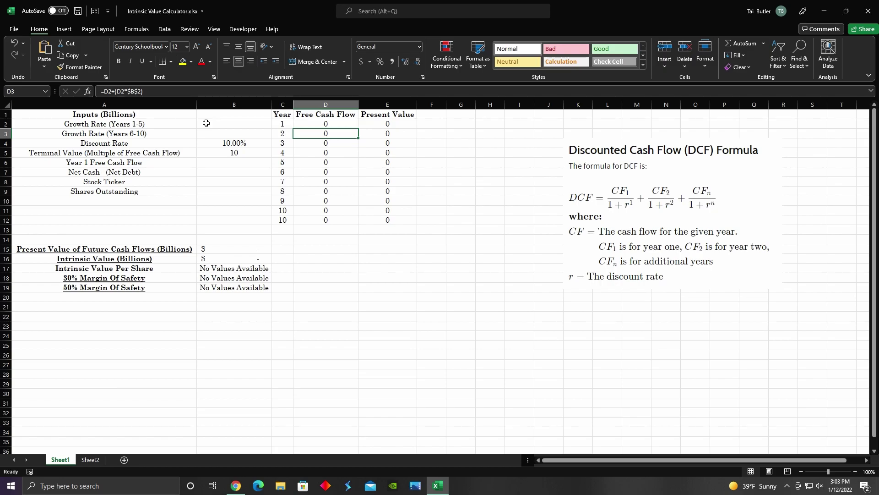
{"action": "left_click", "coordinate": [315, 126]}
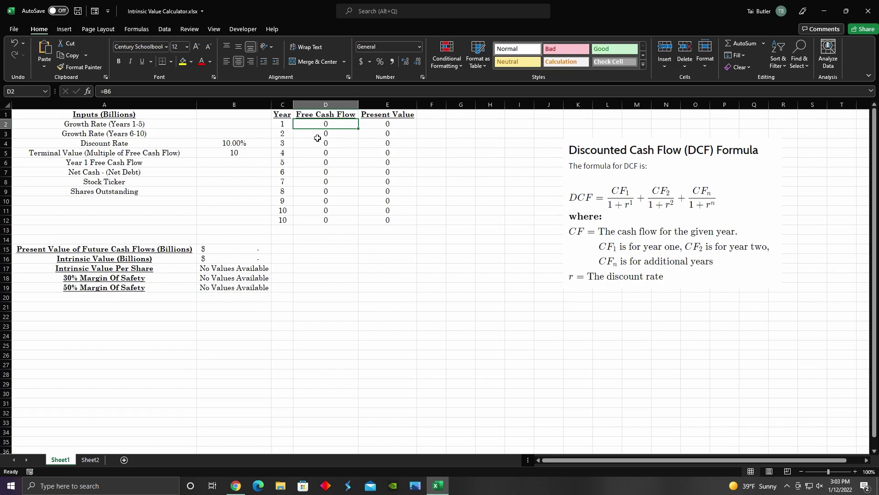
{"action": "left_click", "coordinate": [318, 136]}
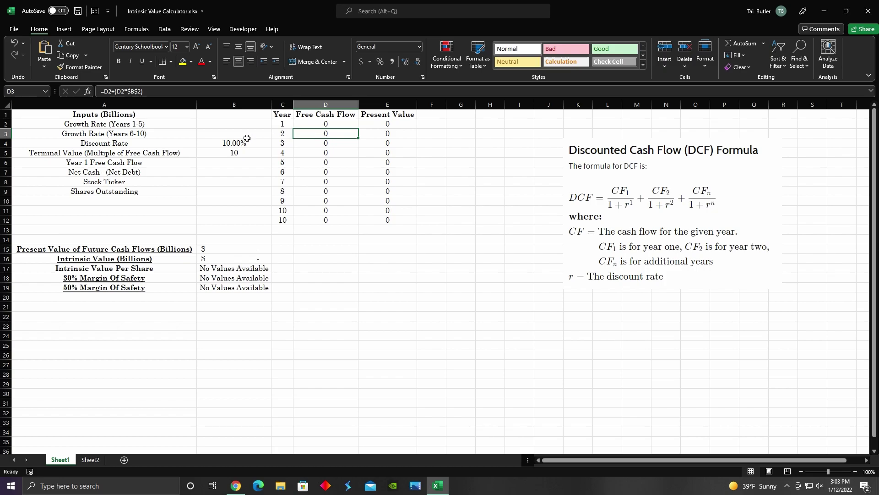
{"action": "left_click", "coordinate": [221, 128]}
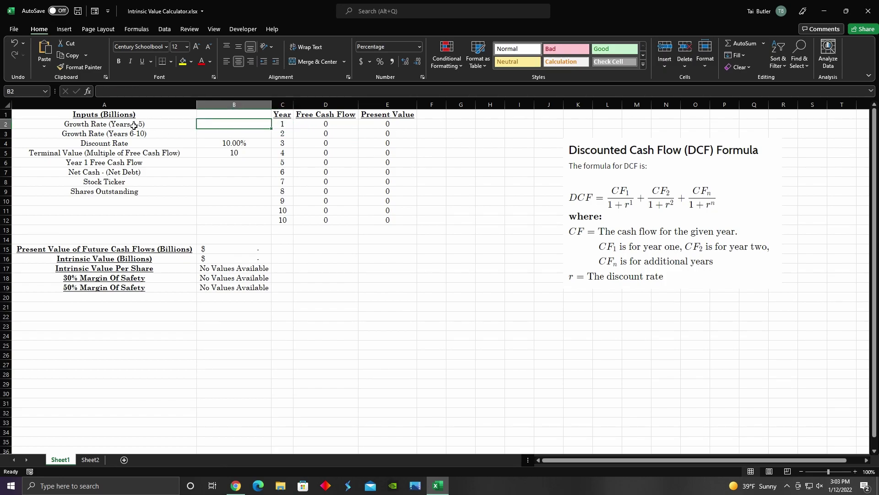
{"action": "left_click", "coordinate": [327, 135]}
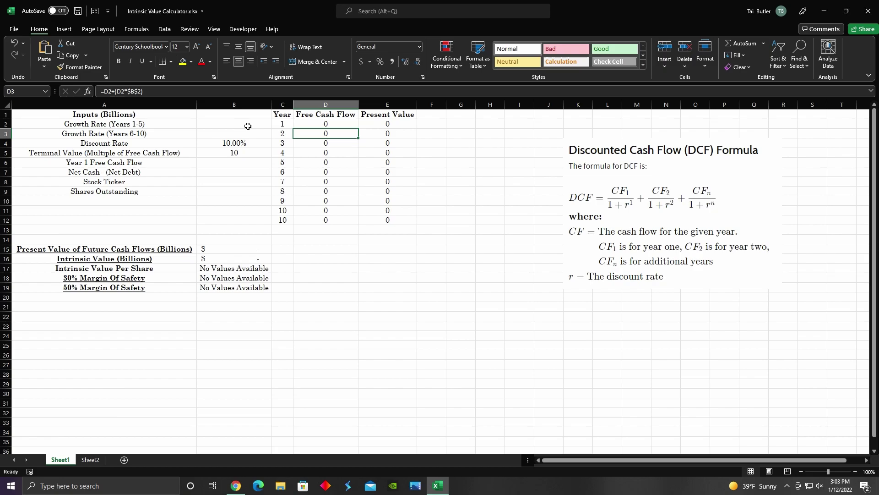
- Fill the year 2 formula in D3 down the Free Cash Flow column to D12
{"action": "left_click", "coordinate": [339, 129]}
{"action": "left_click", "coordinate": [337, 133]}
{"action": "left_click", "coordinate": [324, 146]}
{"action": "left_click", "coordinate": [347, 135]}
{"action": "left_click_drag", "start_coordinate": [359, 138], "coordinate": [359, 230]}
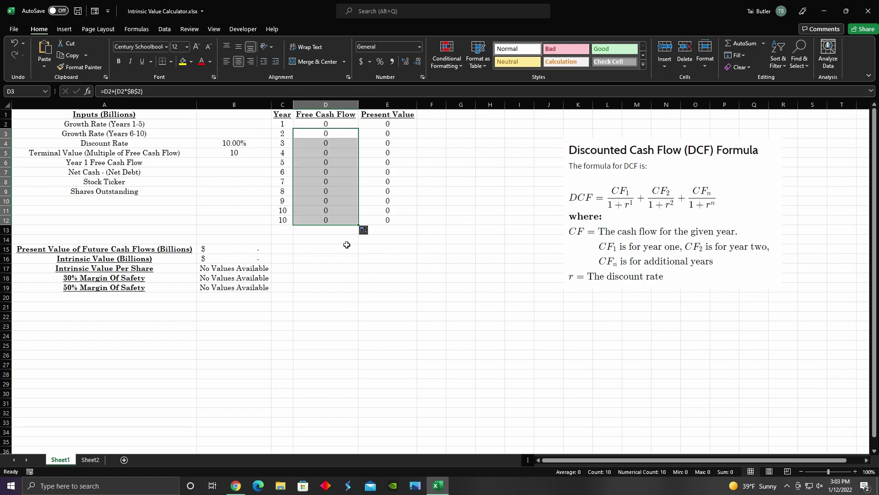
- Compare the formulas in D3 through D6 to see which references shift and which stay fixed on B2
{"action": "left_click", "coordinate": [346, 243]}
{"action": "left_click", "coordinate": [331, 213]}
{"action": "left_click", "coordinate": [334, 136]}
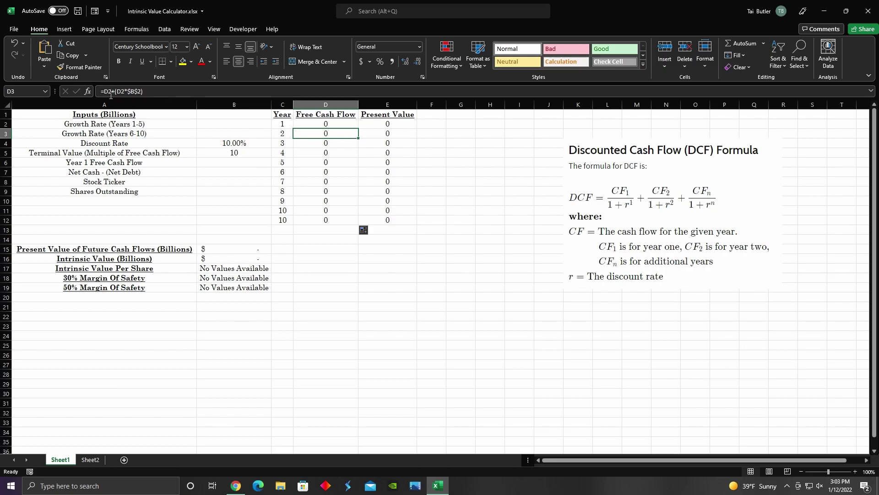
{"action": "left_click", "coordinate": [327, 145]}
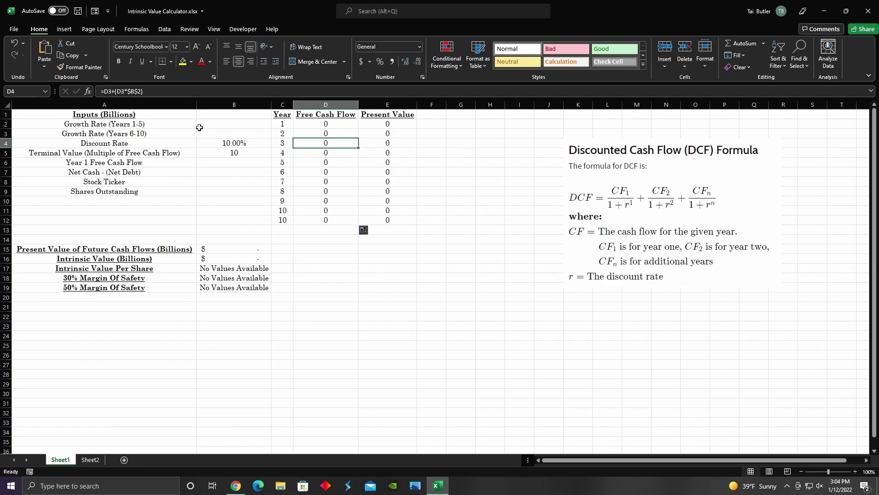
{"action": "left_click", "coordinate": [343, 155]}
{"action": "left_click", "coordinate": [330, 165]}
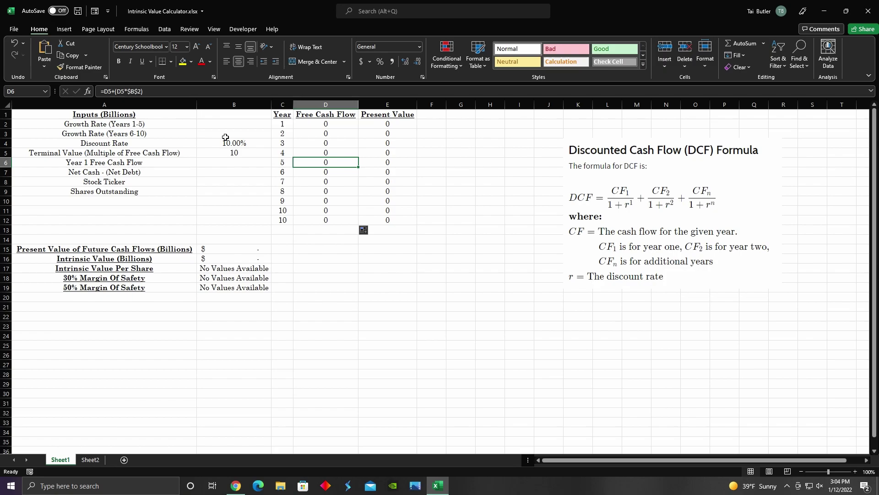
- Fill the D3 formula down to D12 once more and check the formula in the last cell
{"action": "left_click", "coordinate": [329, 135]}
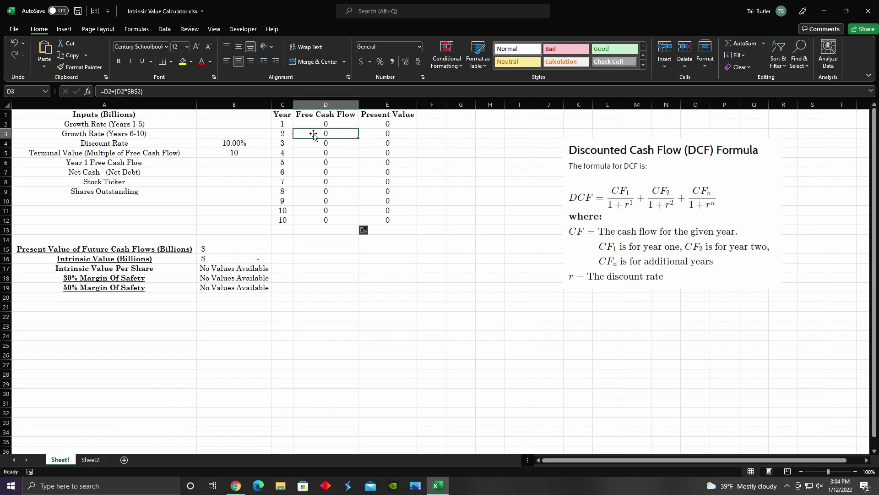
{"action": "left_click_drag", "start_coordinate": [358, 138], "coordinate": [364, 222]}
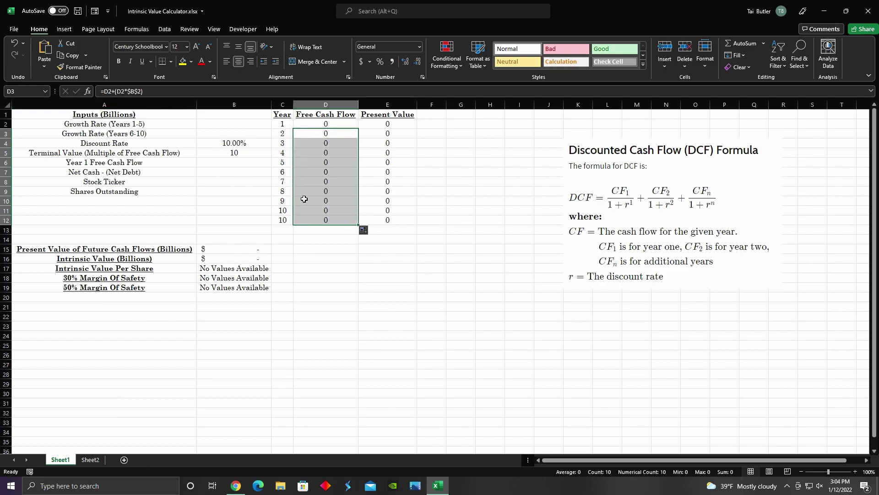
{"action": "left_click", "coordinate": [316, 239]}
{"action": "left_click", "coordinate": [327, 220]}
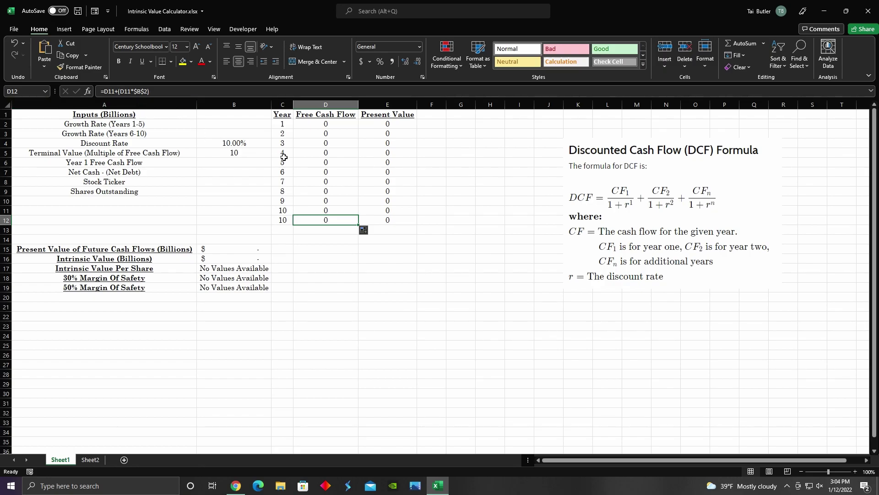
- Go through the Free Cash Flow formulas from D3 to D9 and relate them to the Growth Rate (Years 1-5) input in B2
{"action": "left_click", "coordinate": [316, 135]}
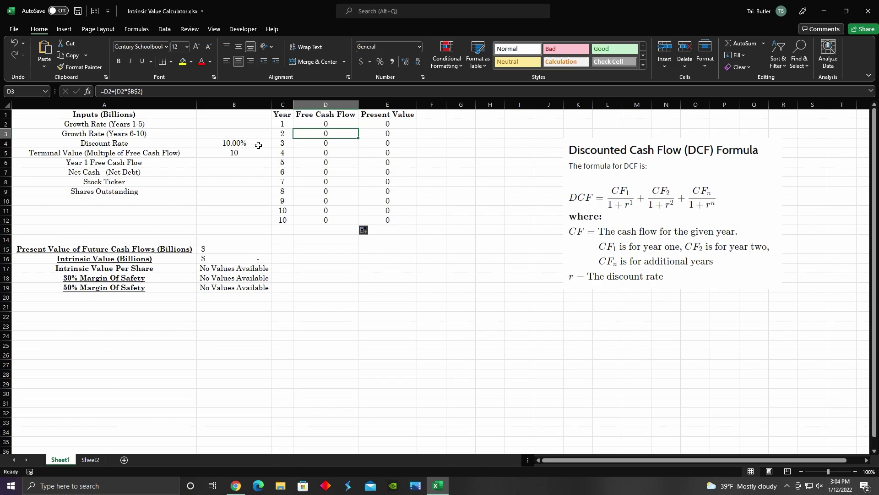
{"action": "key", "text": "Down"}
{"action": "key", "text": "Down"}
{"action": "key", "text": "Down"}
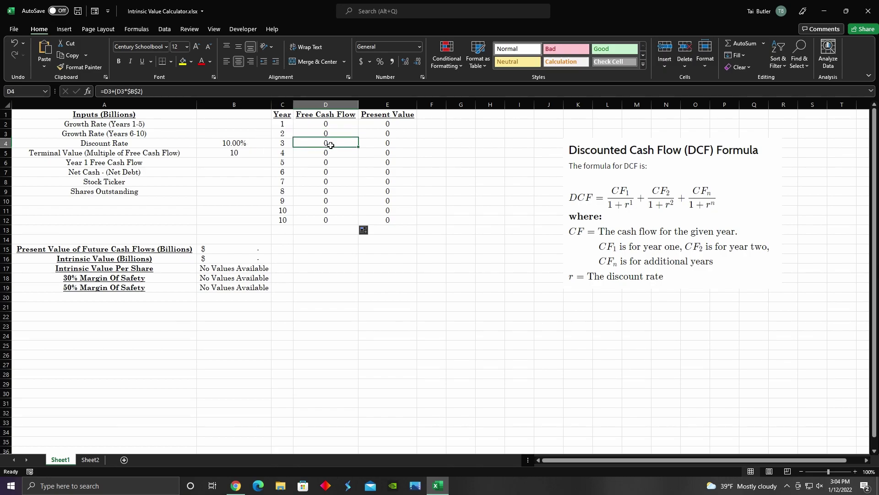
{"action": "key", "text": "Down"}
{"action": "key", "text": "Down"}
{"action": "key", "text": "Down"}
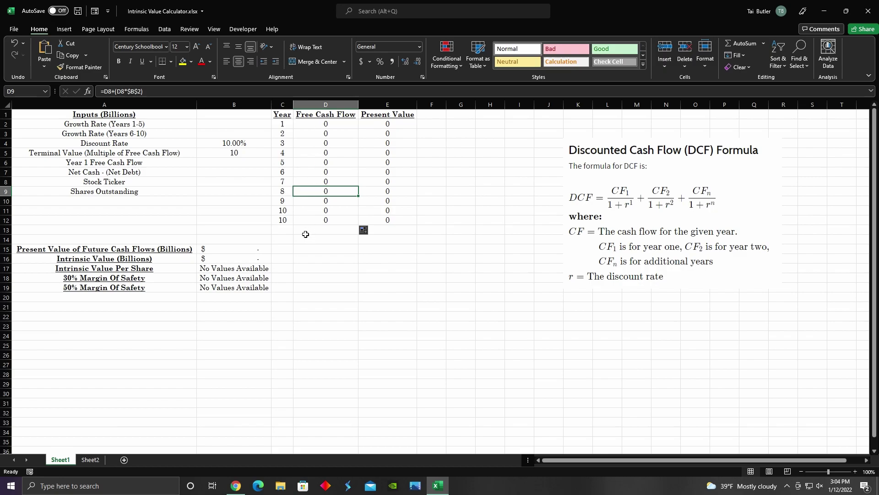
{"action": "left_click", "coordinate": [337, 147]}
{"action": "left_click", "coordinate": [341, 136]}
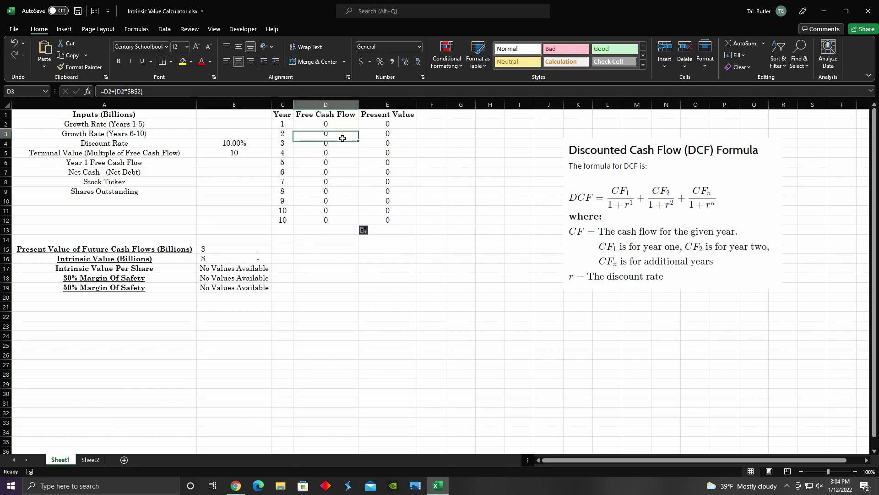
{"action": "left_click", "coordinate": [216, 127]}
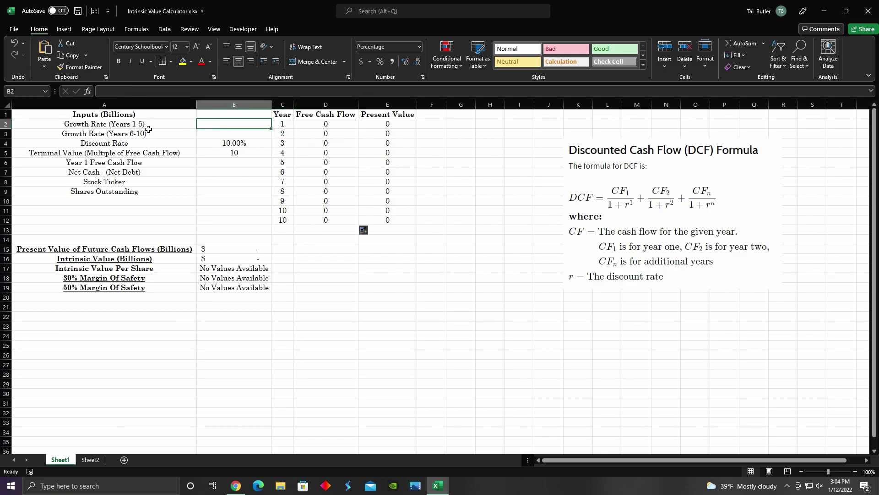
- Compare the year 5, 6 and 7 formulas in D6 through D8 with the earlier years' formulas back up to D3
{"action": "left_click", "coordinate": [314, 166]}
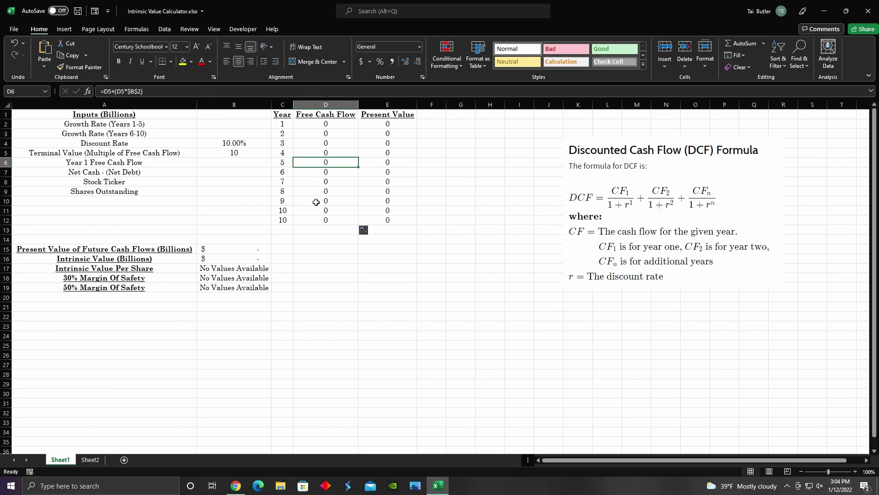
{"action": "left_click", "coordinate": [323, 175]}
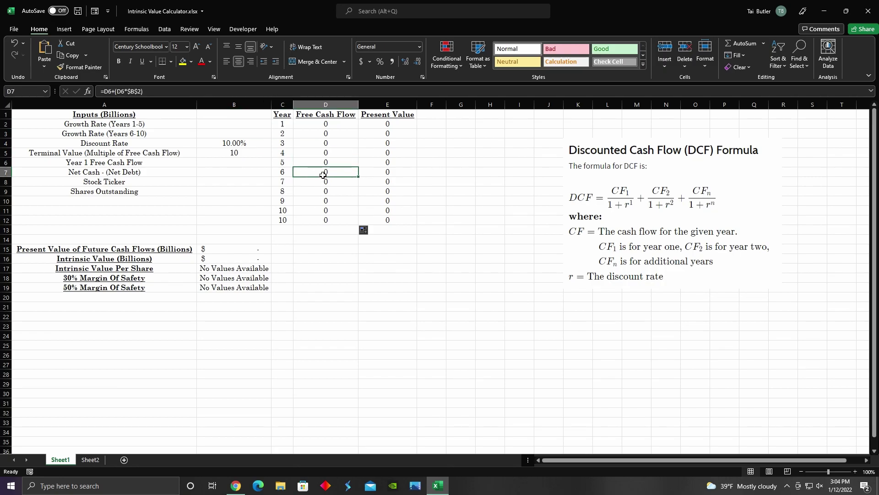
{"action": "left_click", "coordinate": [326, 183]}
{"action": "left_click", "coordinate": [325, 175]}
{"action": "left_click", "coordinate": [330, 166]}
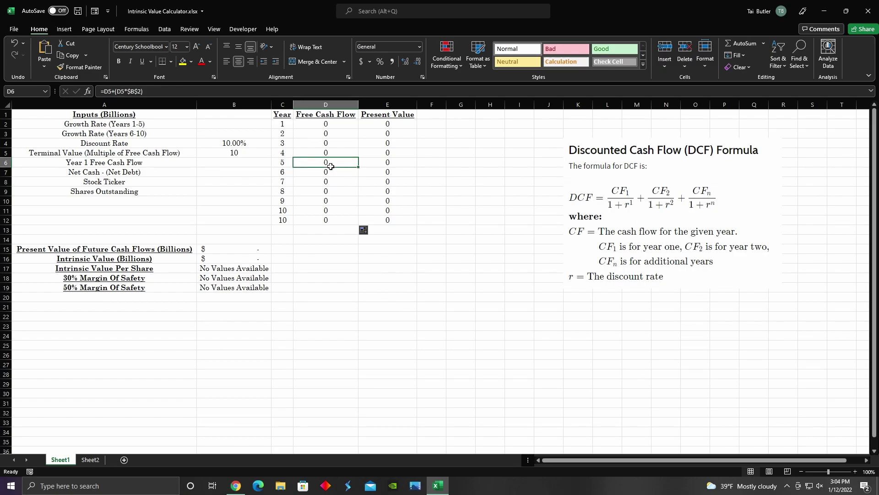
{"action": "key", "text": "Up"}
{"action": "key", "text": "Up"}
{"action": "key", "text": "Up"}
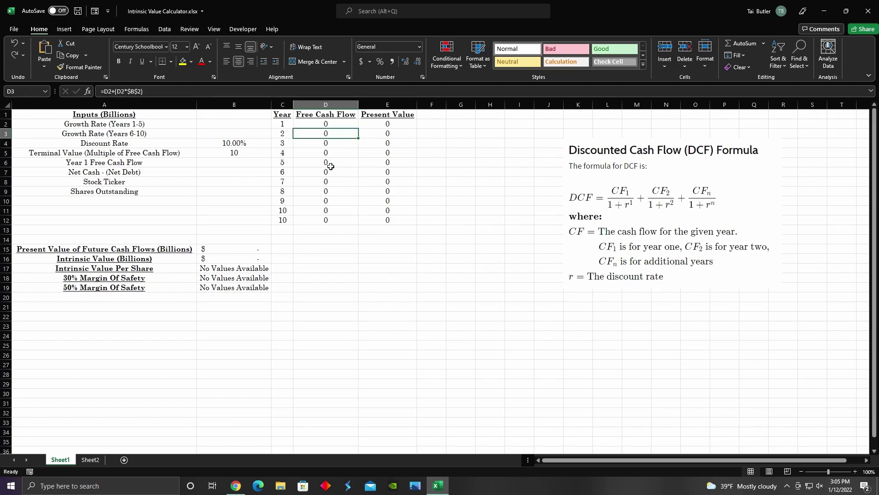
{"action": "left_click", "coordinate": [326, 176]}
{"action": "left_click", "coordinate": [332, 164]}
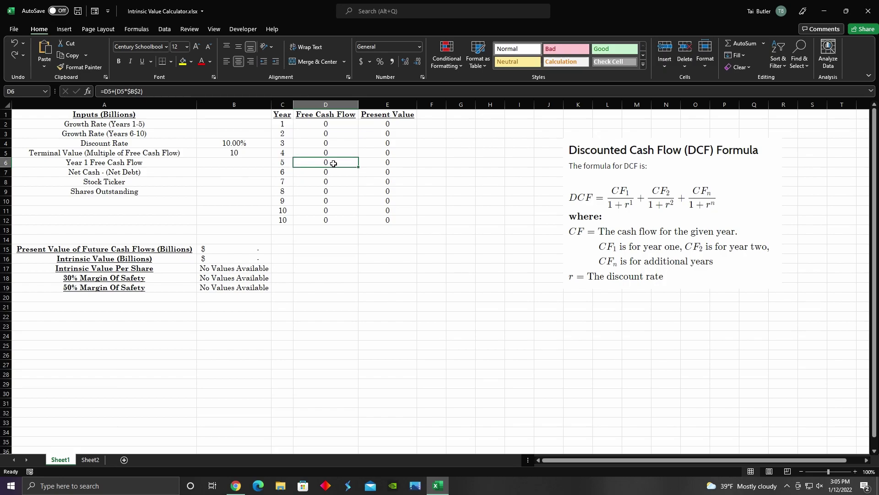
- Fill the D2 formula down to D6 and check the year 5 formula
{"action": "left_click", "coordinate": [341, 125]}
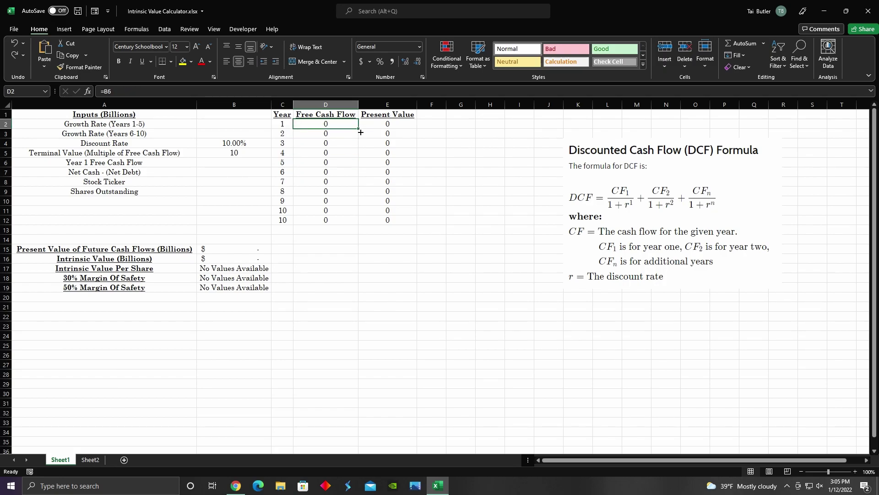
{"action": "left_click_drag", "start_coordinate": [361, 133], "coordinate": [361, 173]}
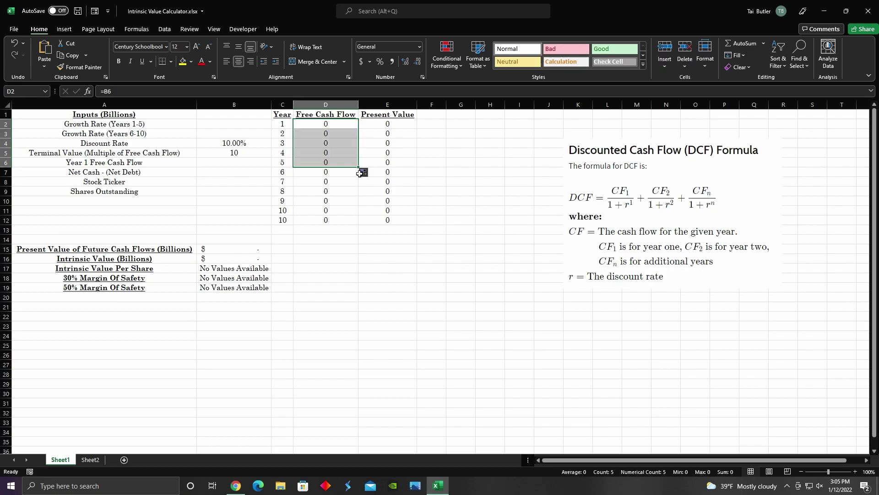
{"action": "left_click", "coordinate": [340, 174]}
{"action": "left_click", "coordinate": [336, 165]}
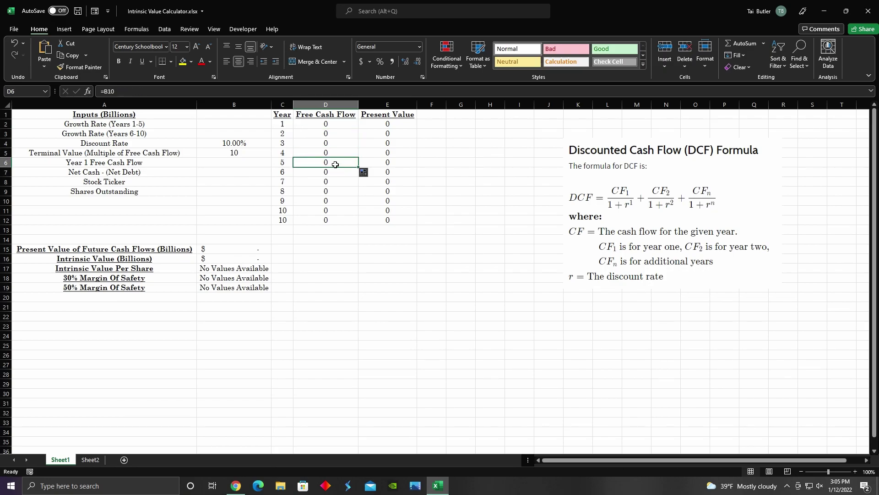
- Undo the fills in the Free Cash Flow column and check the year 4 and year 5 cells, D5 and D6
{"action": "left_click", "coordinate": [336, 156]}
{"action": "left_click", "coordinate": [327, 164]}
{"action": "left_click", "coordinate": [345, 158]}
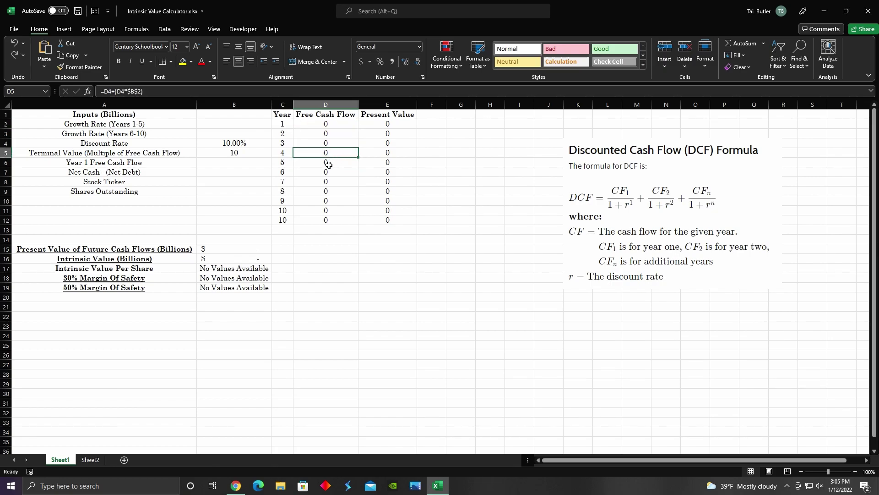
- Compare how the year 5 formula in D6 uses growth rate B2 and the year 6 formula in D7 uses growth rate B3
{"action": "left_click", "coordinate": [329, 165]}
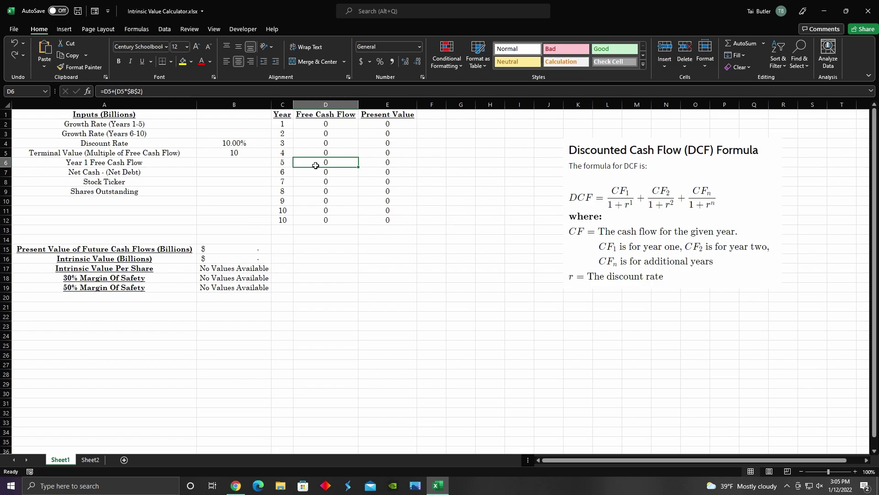
{"action": "left_click", "coordinate": [227, 129]}
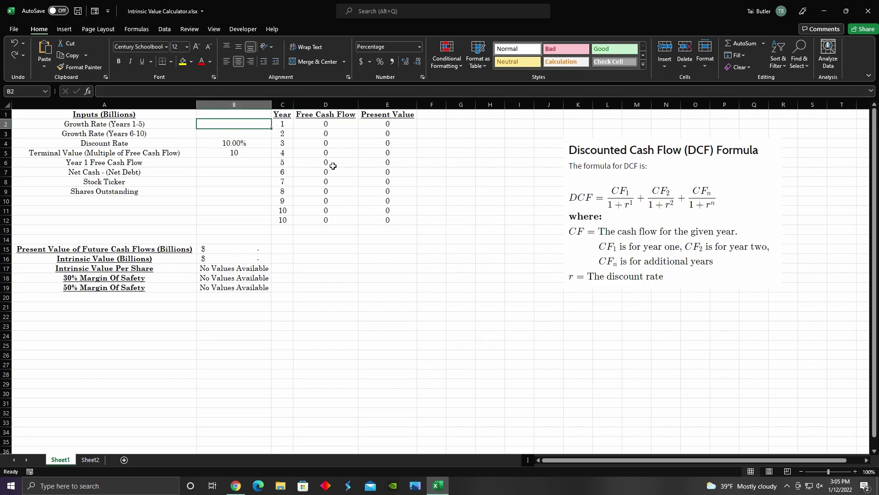
{"action": "left_click", "coordinate": [322, 175]}
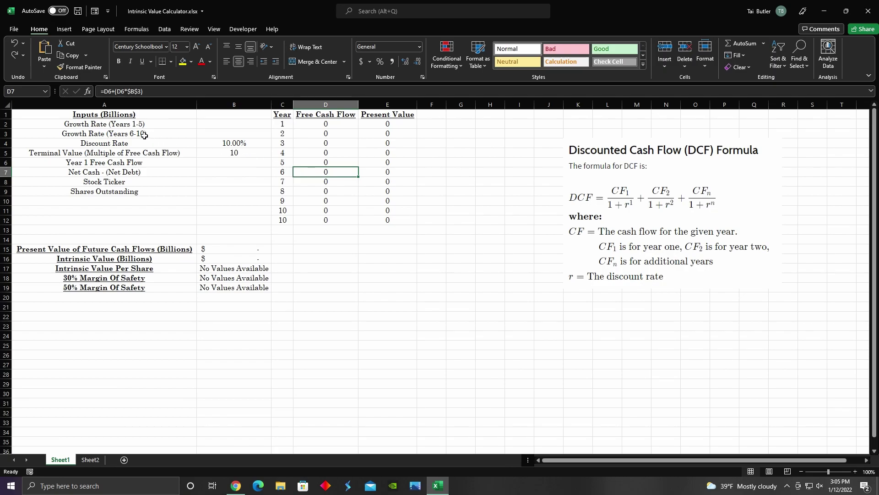
{"action": "left_click", "coordinate": [221, 136]}
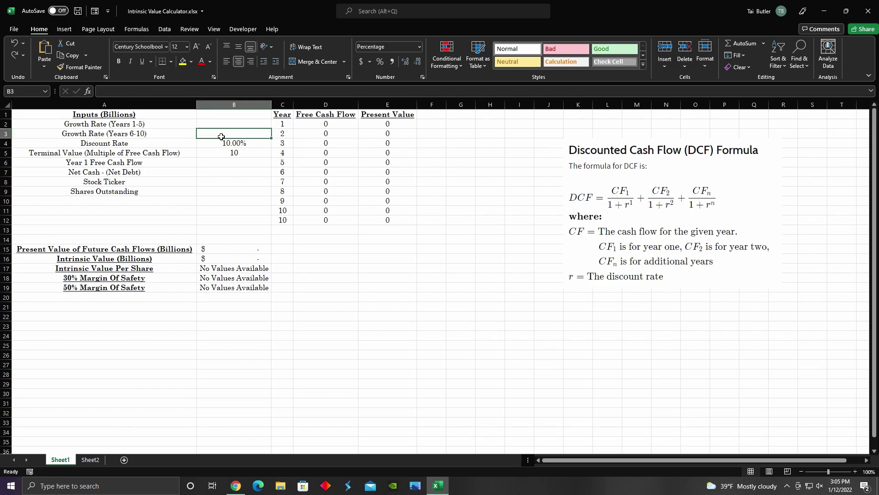
{"action": "left_click", "coordinate": [323, 176]}
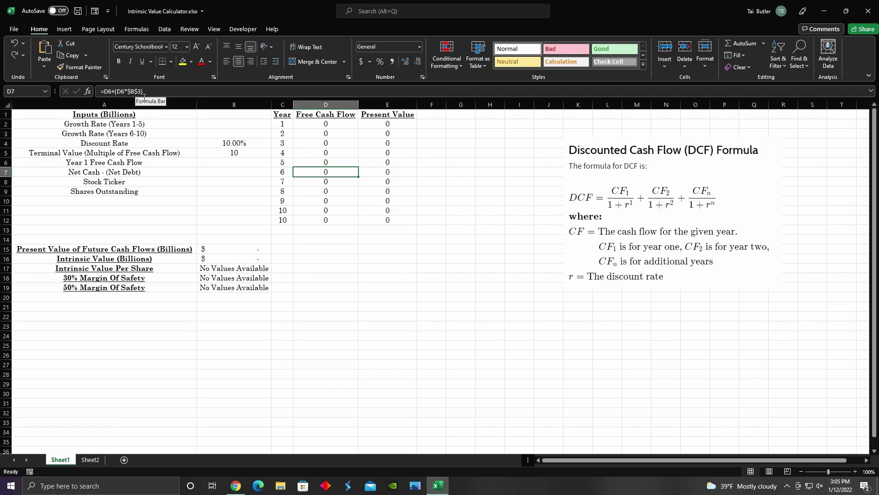
- Check the year 5 and 6 formulas again, along with the two year 10 Free Cash Flow formulas in D11 and D12
{"action": "left_click", "coordinate": [318, 163]}
{"action": "left_click", "coordinate": [326, 176]}
{"action": "left_click", "coordinate": [326, 219]}
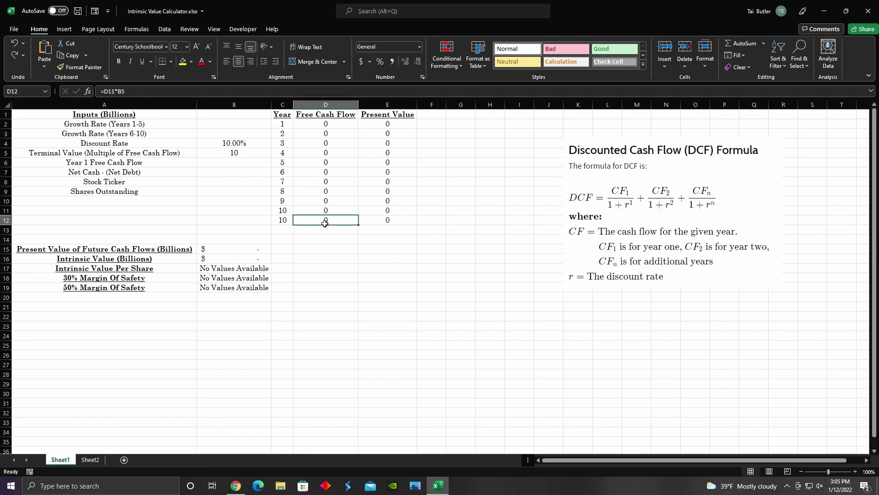
{"action": "left_click", "coordinate": [316, 211]}
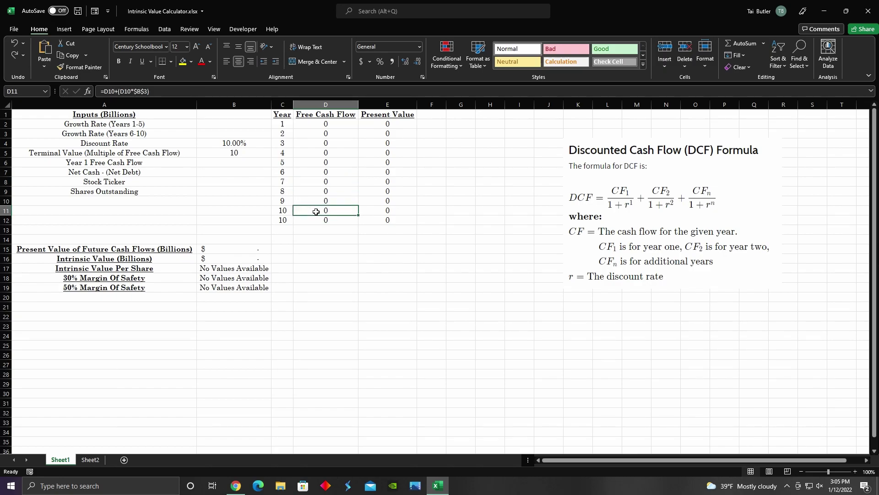
- Check the terminal value formula in D12 and the free cash flow multiple in B5 that it uses
{"action": "left_click", "coordinate": [316, 220]}
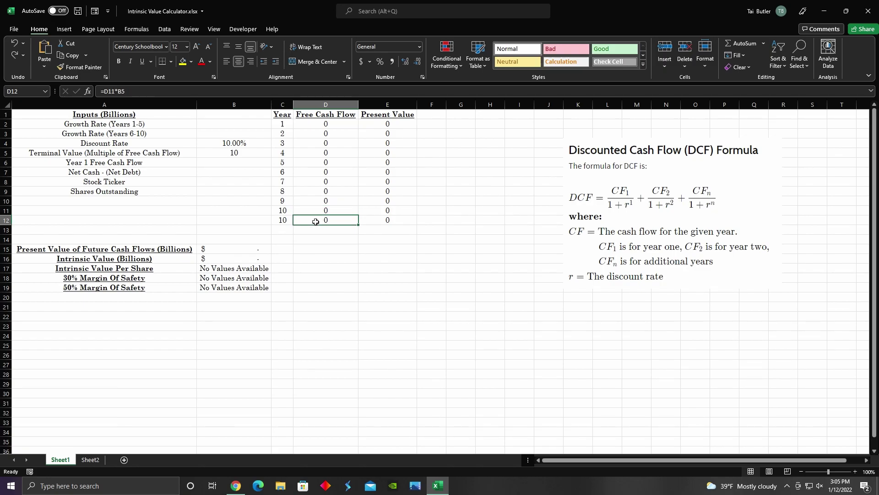
{"action": "left_click", "coordinate": [231, 156]}
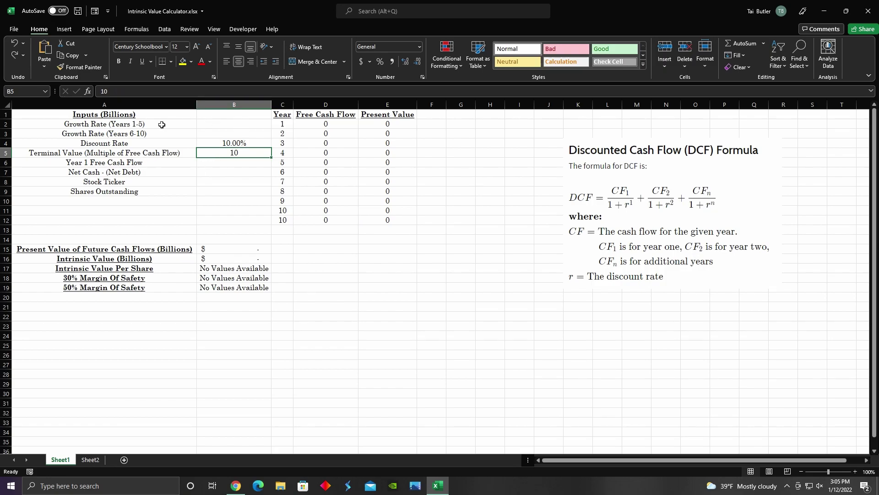
- Examine the year 1 Present Value formula in E2 along with the discount rate in B4 and the free cash flow in D2
{"action": "left_click", "coordinate": [390, 126]}
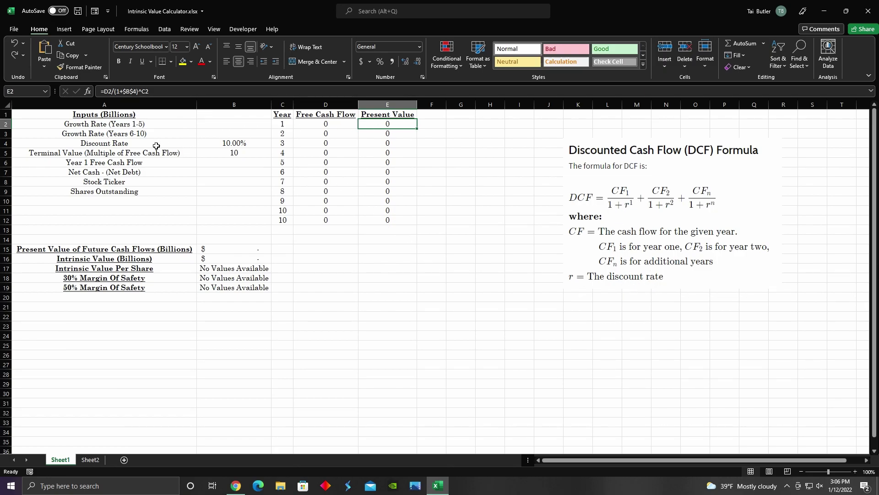
{"action": "left_click", "coordinate": [235, 144]}
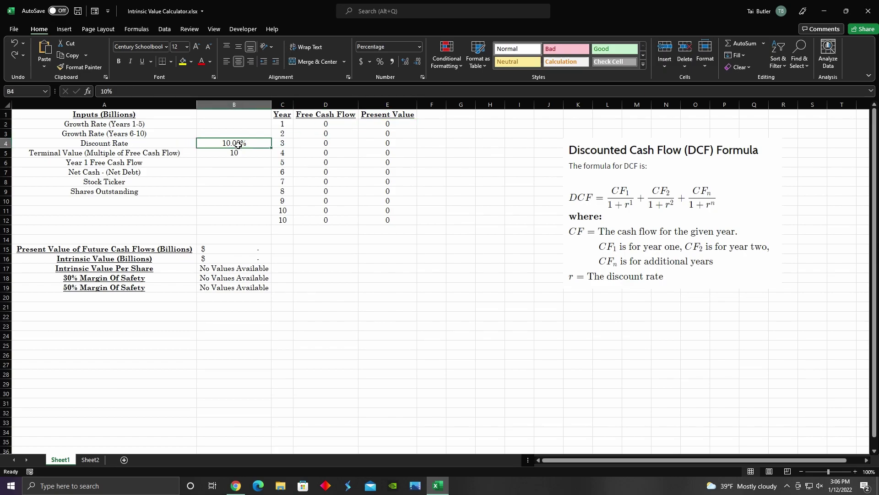
{"action": "left_click", "coordinate": [390, 125]}
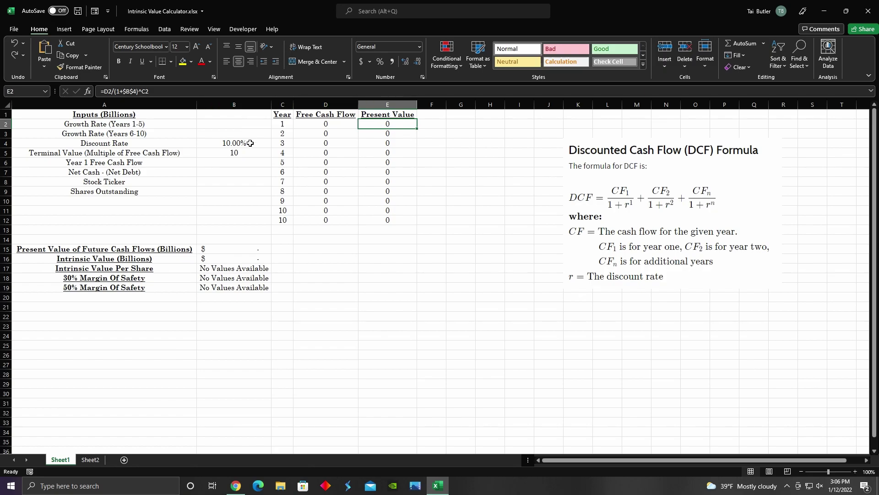
{"action": "left_click", "coordinate": [342, 128]}
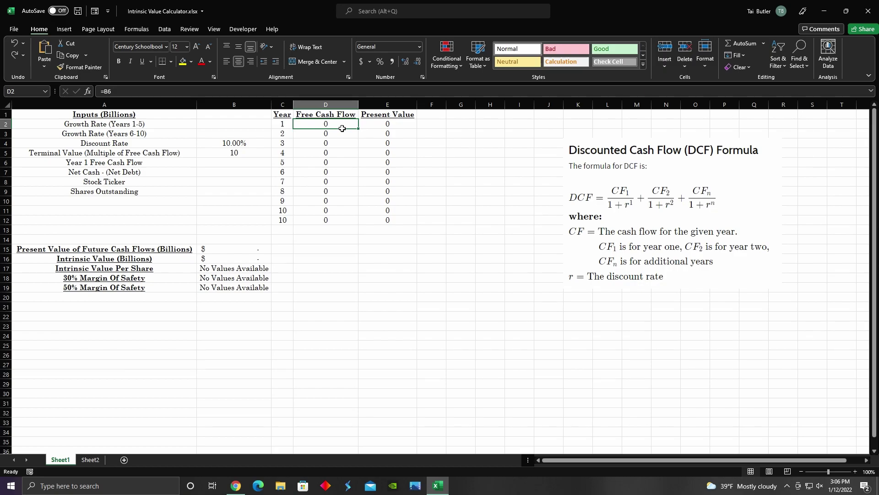
{"action": "left_click", "coordinate": [394, 127]}
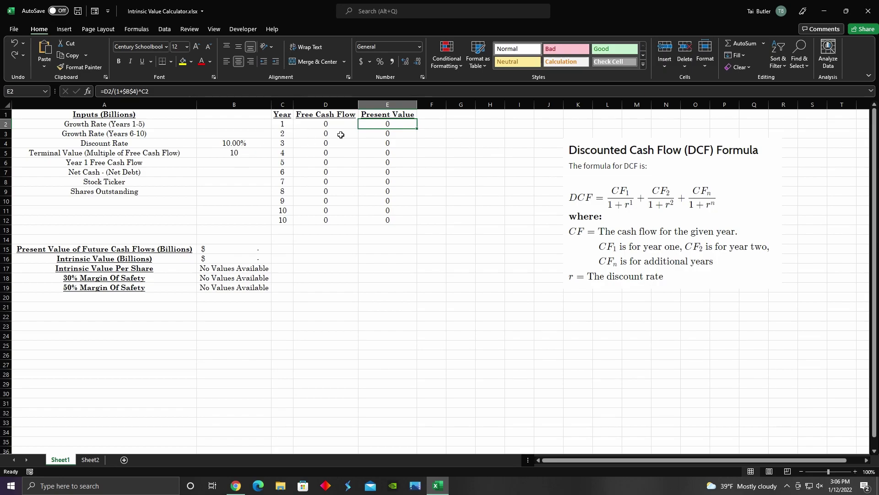
- Check the year 2 Present Value formula in E3 against year cell C3, and view the 10% interest rate illustration on Sheet2
{"action": "left_click", "coordinate": [390, 138]}
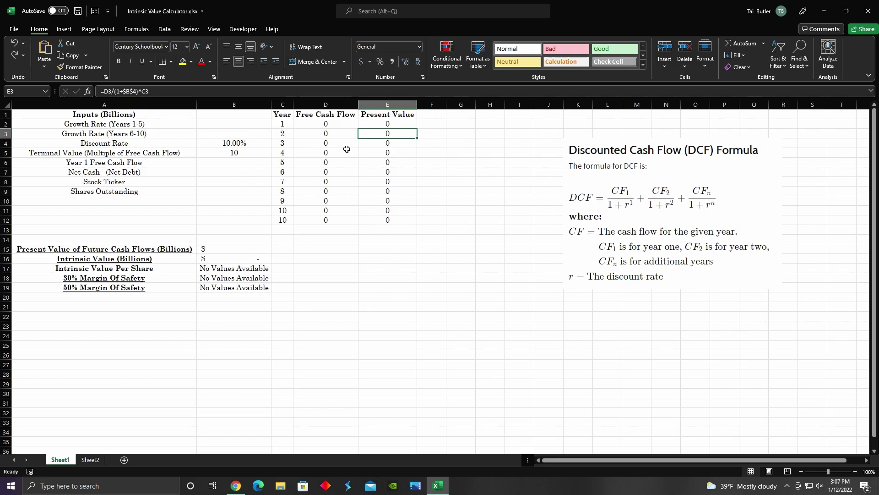
{"action": "left_click", "coordinate": [284, 136]}
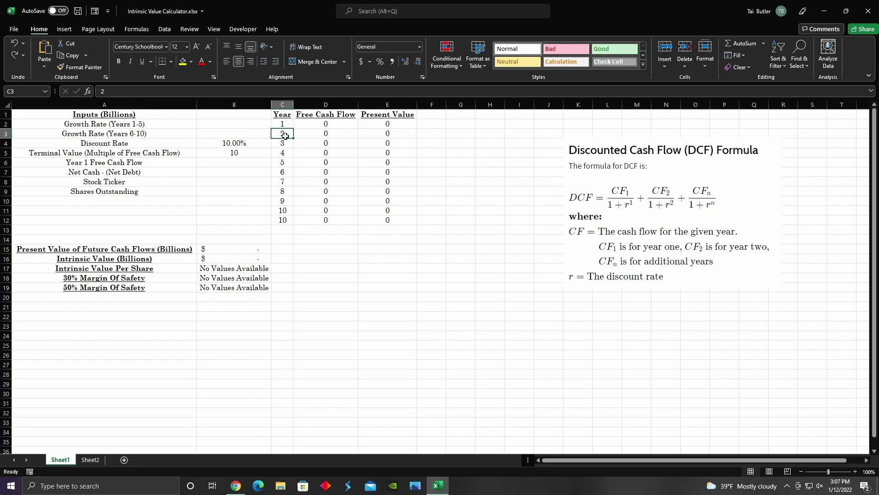
{"action": "left_click", "coordinate": [397, 136]}
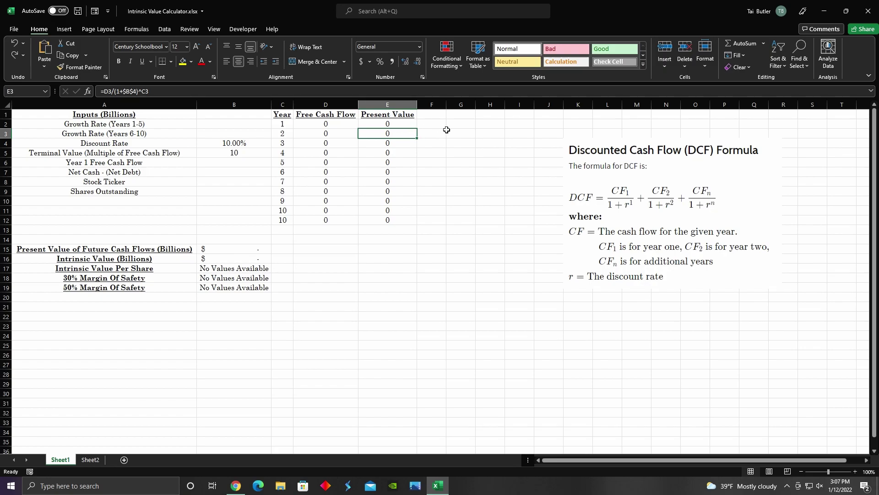
{"action": "left_click", "coordinate": [87, 460]}
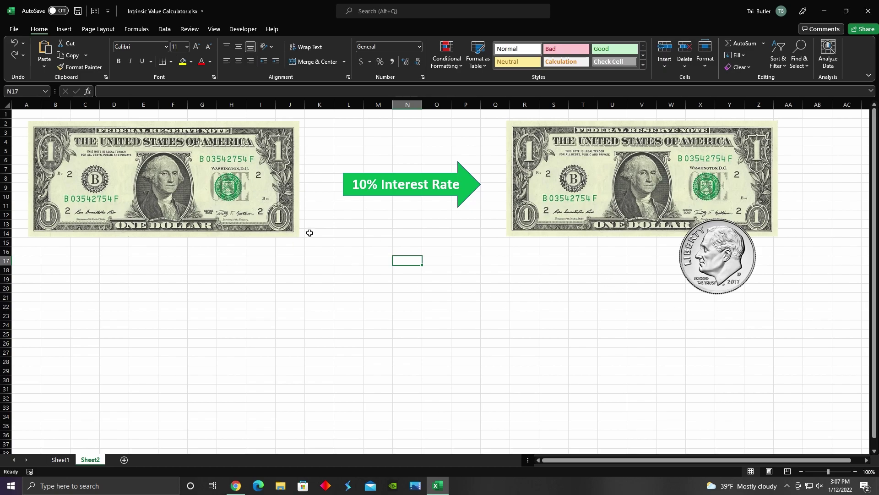
{"action": "left_click", "coordinate": [58, 460]}
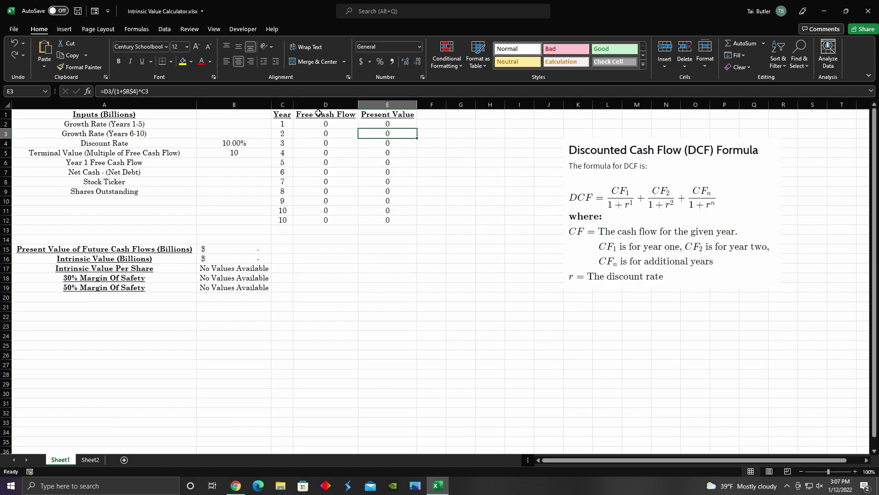
- Compare the Present Value formulas in E3 to E5 with the year cells C3 and C4 used as exponents
{"action": "key", "text": "Down"}
{"action": "key", "text": "Down"}
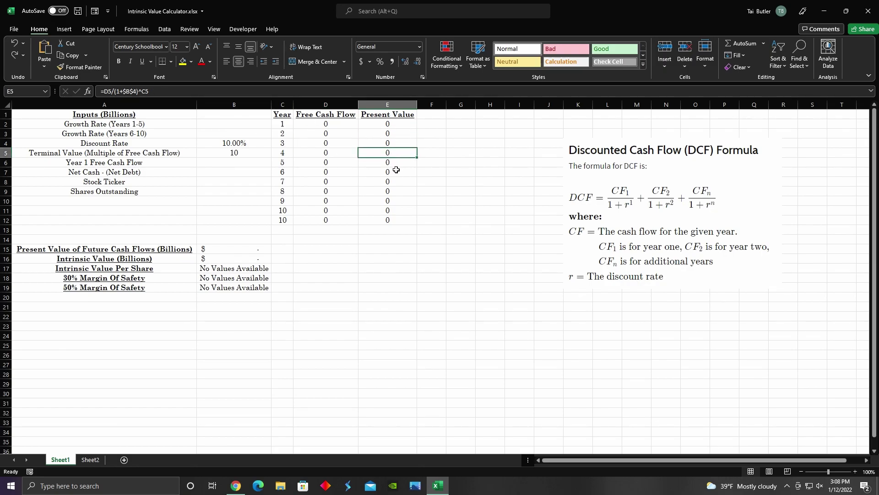
{"action": "left_click", "coordinate": [390, 136]}
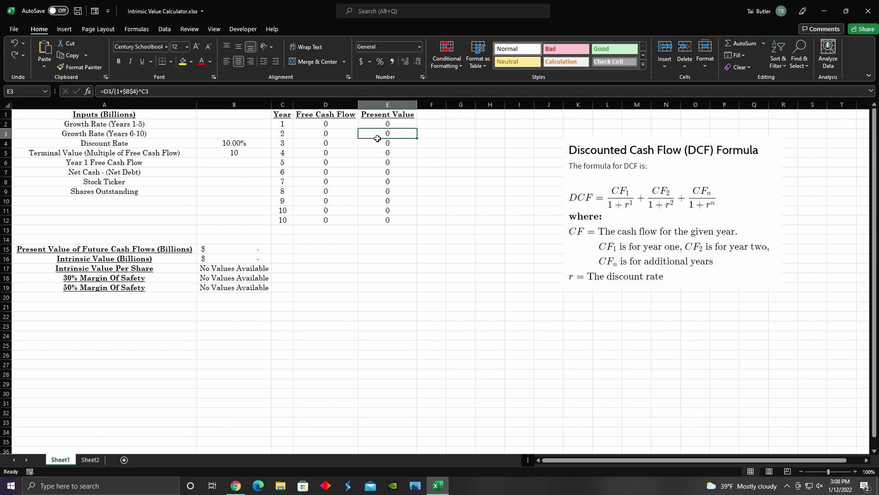
{"action": "left_click", "coordinate": [287, 146]}
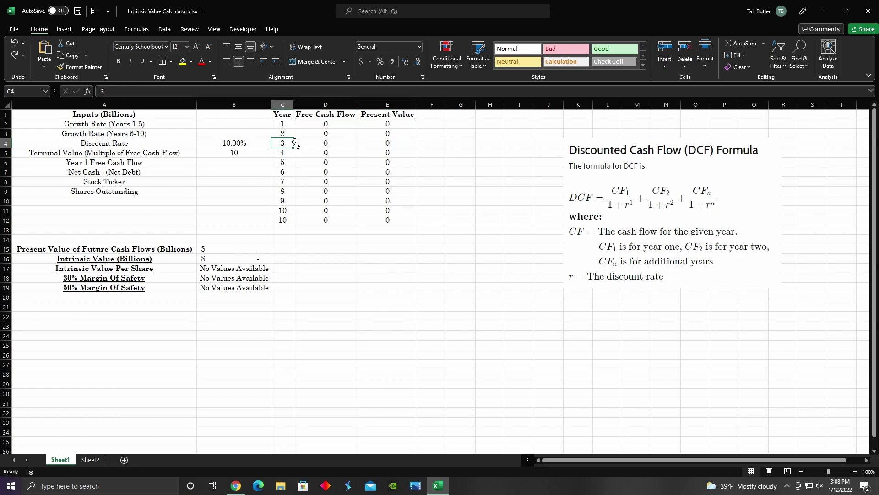
{"action": "left_click", "coordinate": [284, 135]}
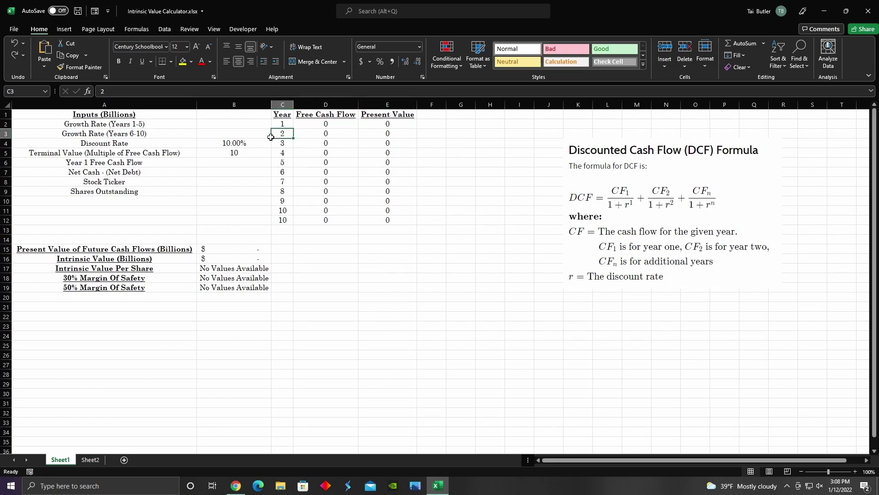
- Check the Present Value formulas for years 3 to 6 and for the first year 10 row, E11
{"action": "left_click", "coordinate": [390, 145]}
{"action": "left_click", "coordinate": [401, 155]}
{"action": "left_click", "coordinate": [397, 163]}
{"action": "left_click", "coordinate": [395, 172]}
{"action": "left_click", "coordinate": [400, 211]}
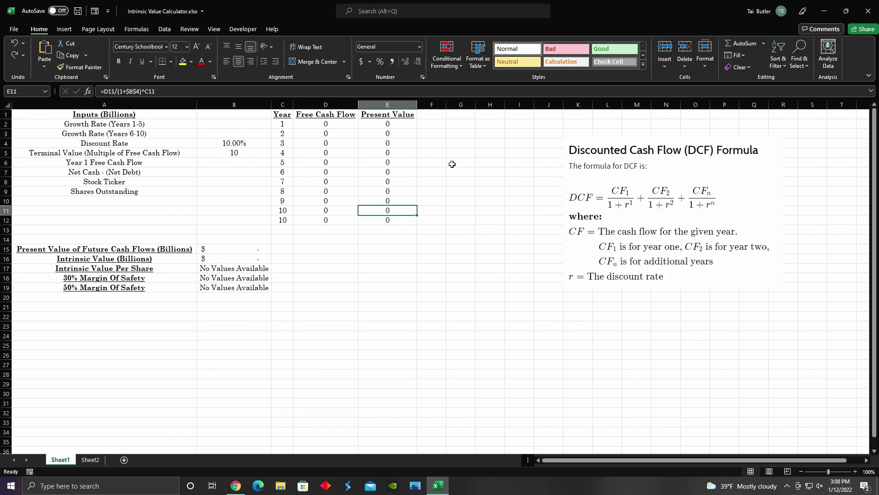
- Compare the terminal value's Present Value formula in E12 with the Free Cash Flow formula in D12
{"action": "left_click", "coordinate": [394, 224]}
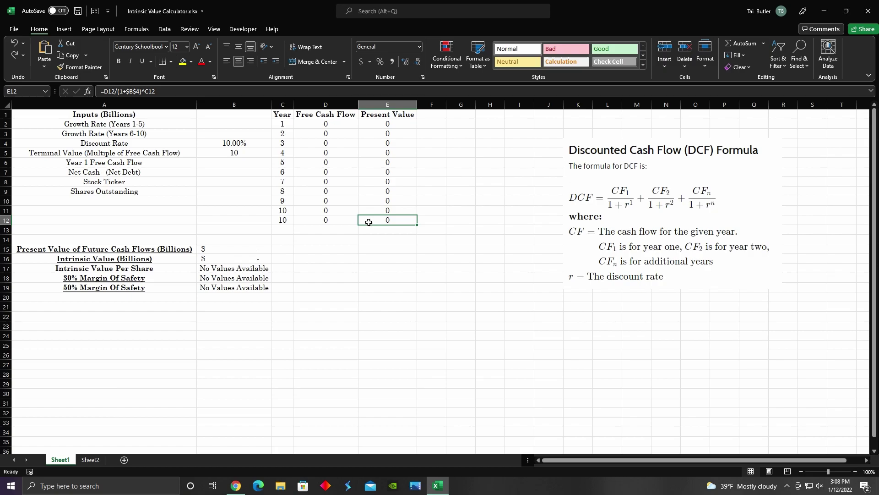
{"action": "left_click", "coordinate": [340, 224]}
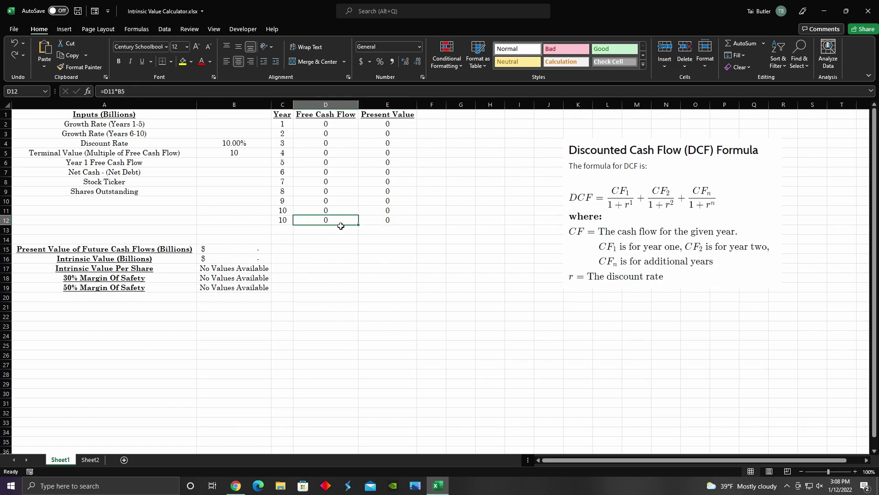
{"action": "left_click", "coordinate": [388, 223]}
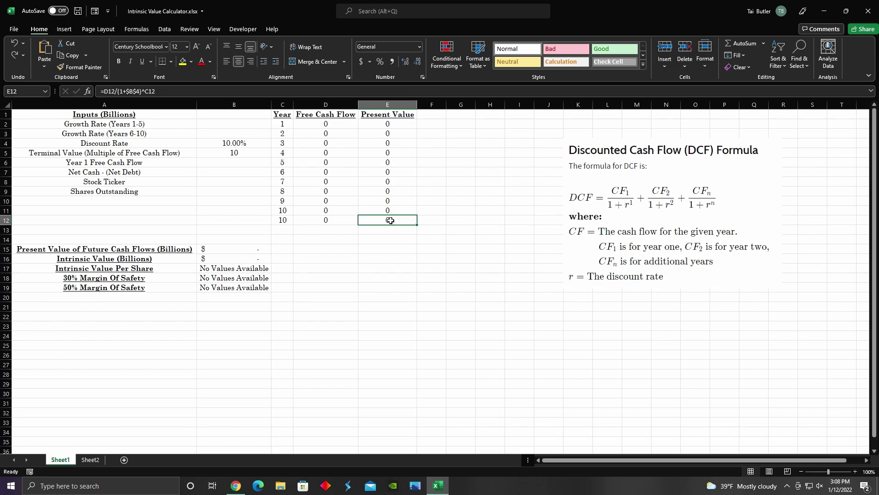
- Review the Present Value cells again for years 1, 3, 5, 8 and 9
{"action": "left_click", "coordinate": [396, 125]}
{"action": "left_click", "coordinate": [397, 143]}
{"action": "left_click", "coordinate": [396, 162]}
{"action": "left_click", "coordinate": [395, 192]}
{"action": "left_click", "coordinate": [397, 203]}
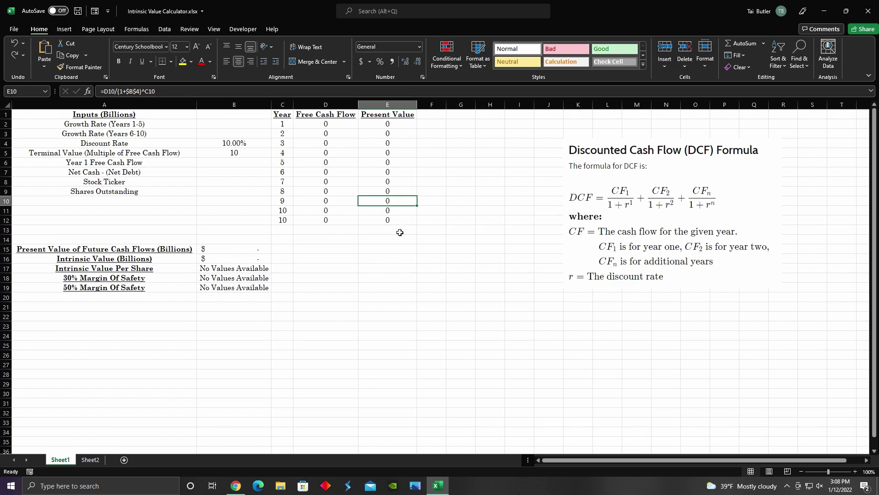
- Examine the Present Value of Future Cash Flows sum in B15 and the range ends it covers, E2 and E12
{"action": "left_click", "coordinate": [371, 269]}
{"action": "left_click", "coordinate": [255, 250]}
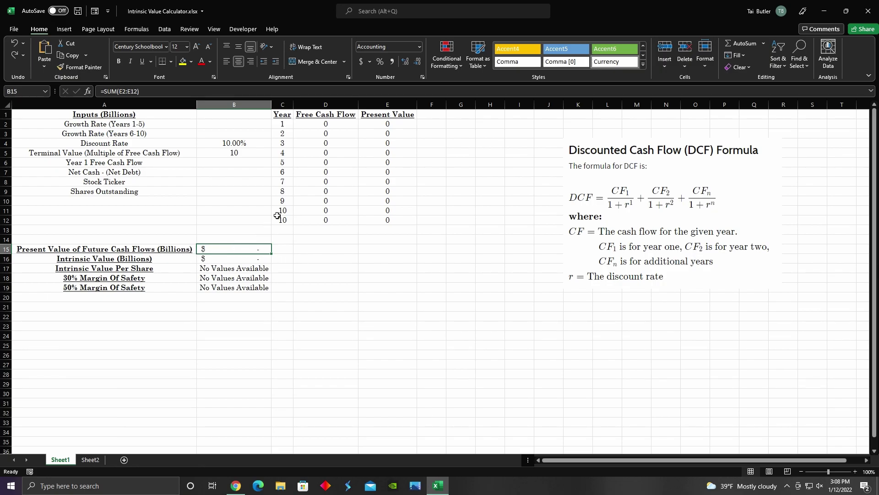
{"action": "left_click", "coordinate": [391, 124]}
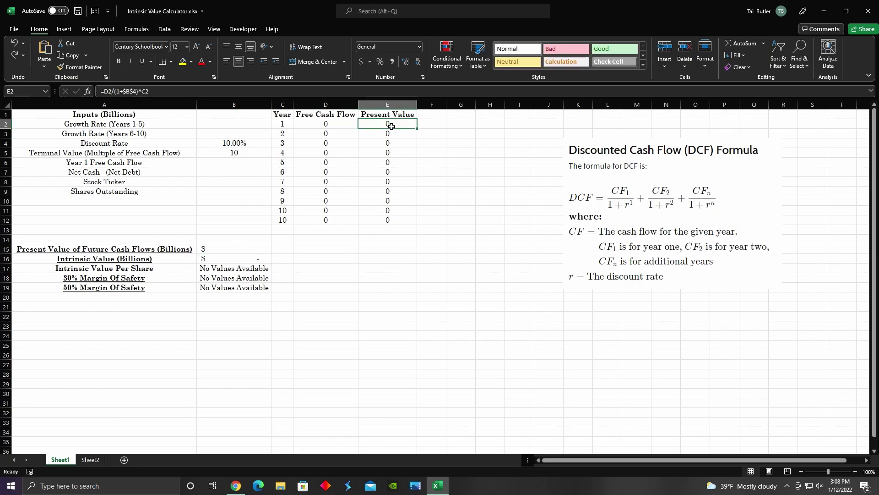
{"action": "left_click", "coordinate": [396, 221]}
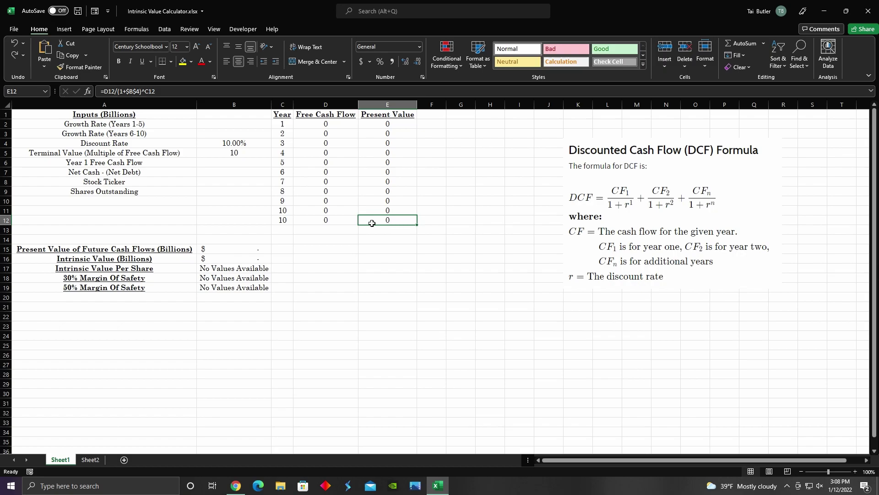
{"action": "left_click", "coordinate": [392, 130]}
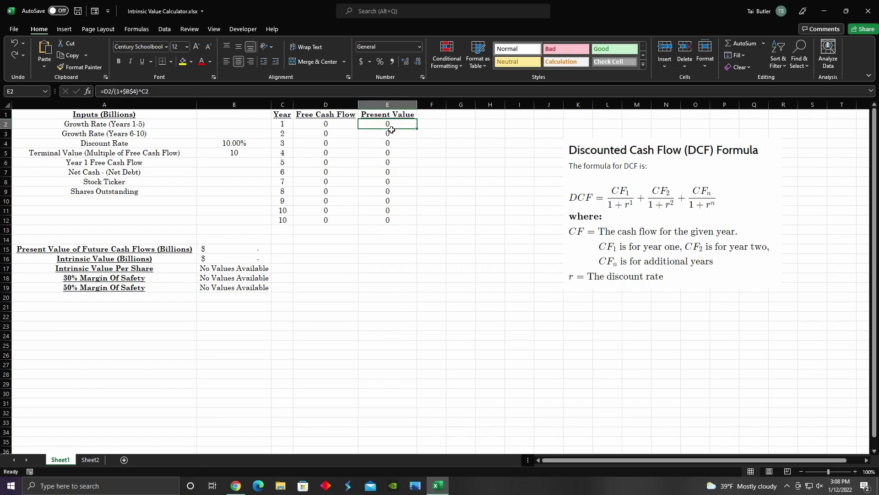
{"action": "left_click", "coordinate": [392, 223]}
{"action": "left_click", "coordinate": [228, 253]}
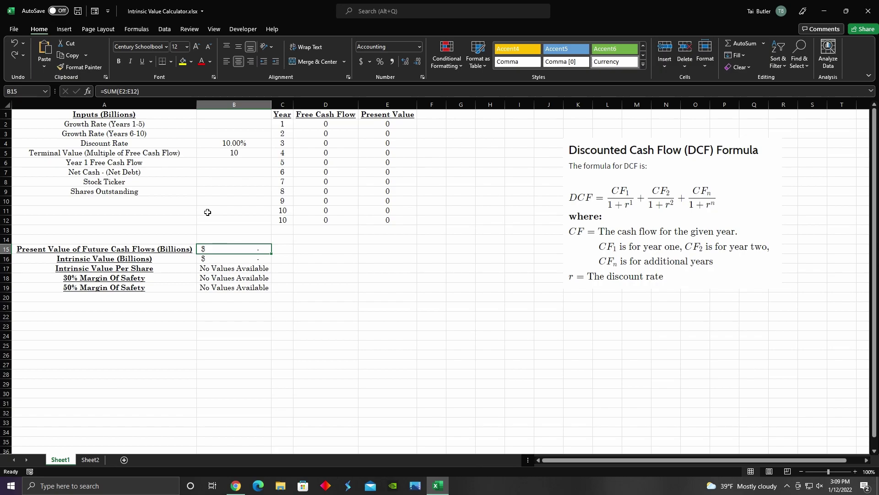
- Check the Intrinsic Value formula in B16 and the two cells it adds, B15 and Net Cash in B7
{"action": "left_click", "coordinate": [238, 259]}
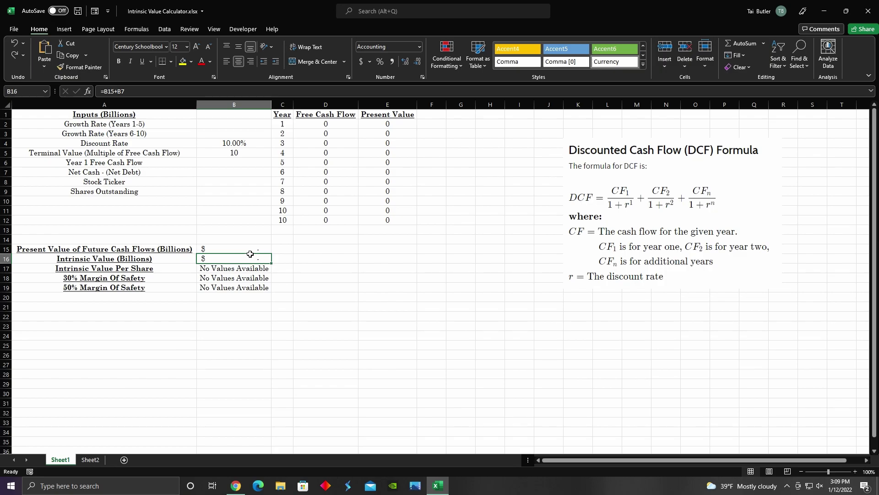
{"action": "left_click", "coordinate": [233, 252]}
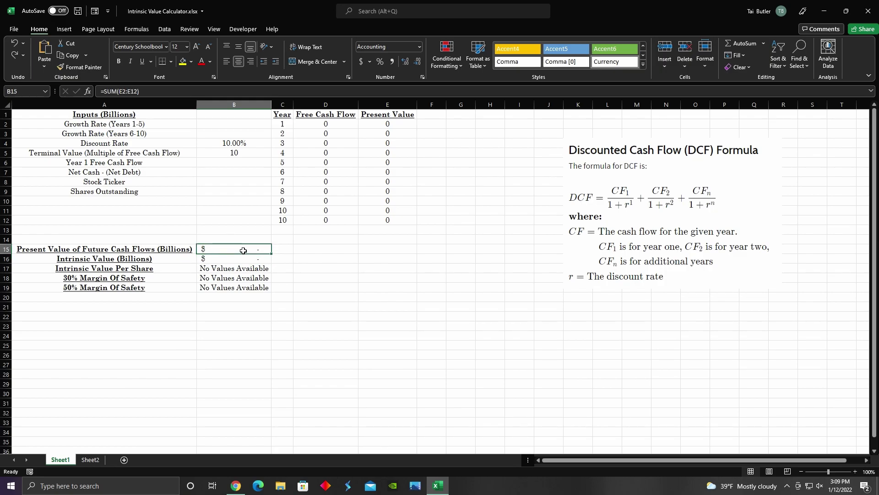
{"action": "left_click", "coordinate": [234, 176]}
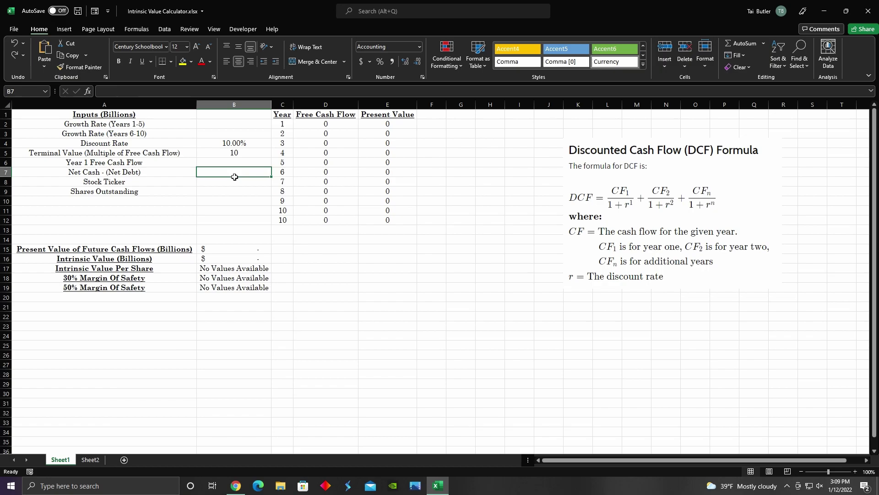
{"action": "left_click", "coordinate": [242, 260]}
- Remove the IFERROR function and its "No Values Available" text from the Intrinsic Value Per Share formula in B17, leaving =(B16/B9)
{"action": "left_click", "coordinate": [231, 270]}
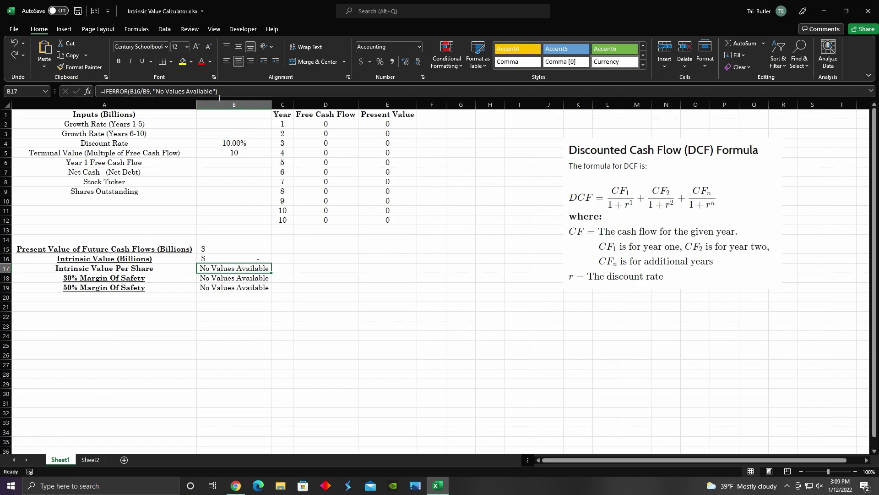
{"action": "left_click", "coordinate": [219, 94]}
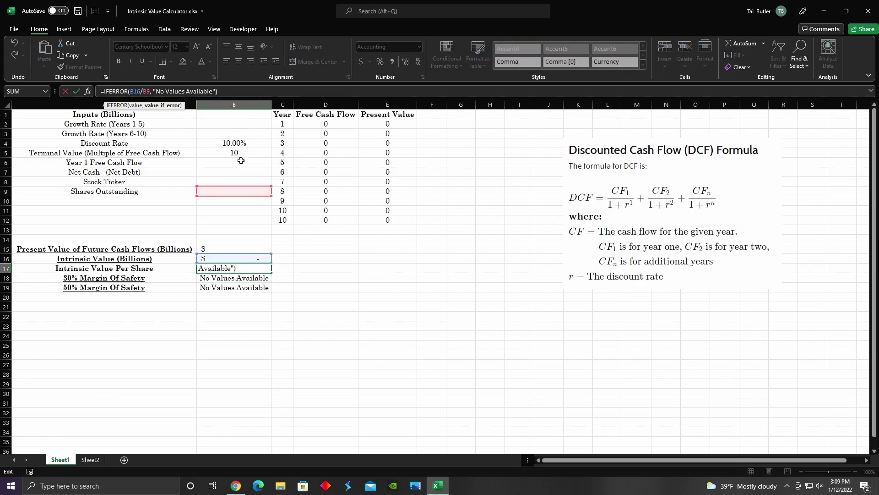
{"action": "key", "text": "BackSpace"}
{"action": "key", "text": "BackSpace"}
{"action": "key", "text": "BackSpace"}
{"action": "key", "text": "BackSpace"}
{"action": "key", "text": "BackSpace"}
{"action": "key", "text": "BackSpace"}
{"action": "key", "text": "BackSpace"}
{"action": "key", "text": "BackSpace"}
{"action": "key", "text": "BackSpace"}
{"action": "key", "text": "BackSpace"}
{"action": "key", "text": "BackSpace"}
{"action": "key", "text": "BackSpace"}
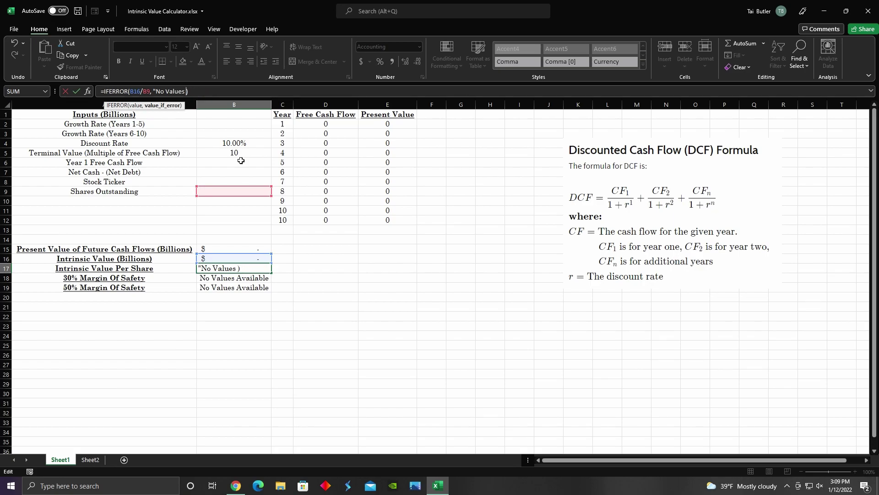
{"action": "key", "text": "BackSpace"}
{"action": "key", "text": "BackSpace"}
{"action": "key", "text": "BackSpace"}
{"action": "key", "text": "BackSpace"}
{"action": "key", "text": "BackSpace"}
{"action": "key", "text": "BackSpace"}
{"action": "key", "text": "BackSpace"}
{"action": "key", "text": "BackSpace"}
{"action": "key", "text": "BackSpace"}
{"action": "key", "text": "BackSpace"}
{"action": "key", "text": "BackSpace"}
{"action": "key", "text": "BackSpace"}
{"action": "key", "text": "Left"}
{"action": "key", "text": "Left"}
{"action": "key", "text": "Left"}
{"action": "key", "text": "Left"}
{"action": "key", "text": "Left"}
{"action": "key", "text": "Left"}
{"action": "key", "text": "Left"}
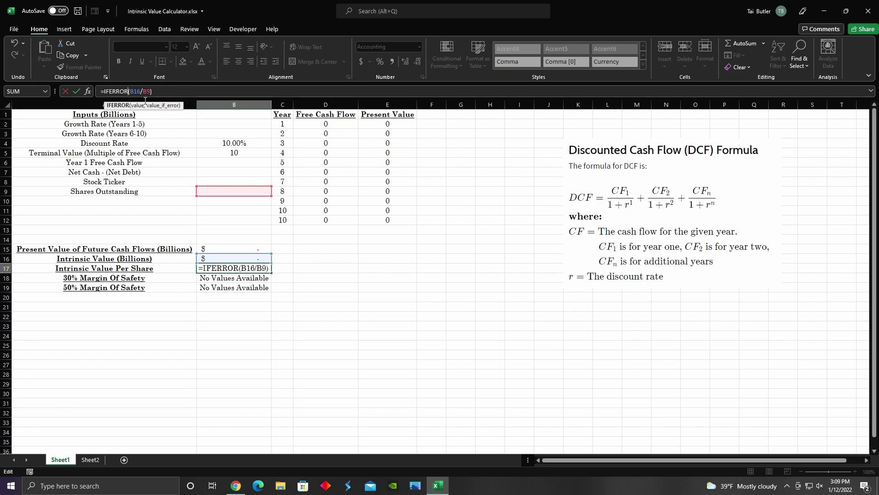
{"action": "key", "text": "BackSpace"}
{"action": "key", "text": "BackSpace"}
{"action": "key", "text": "BackSpace"}
{"action": "key", "text": "BackSpace"}
{"action": "key", "text": "BackSpace"}
{"action": "key", "text": "BackSpace"}
{"action": "key", "text": "BackSpace"}
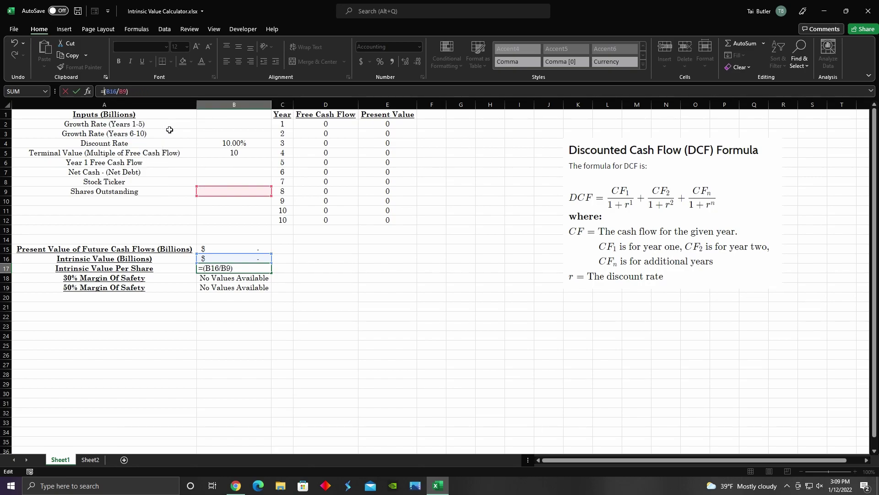
{"action": "key", "text": "Return"}
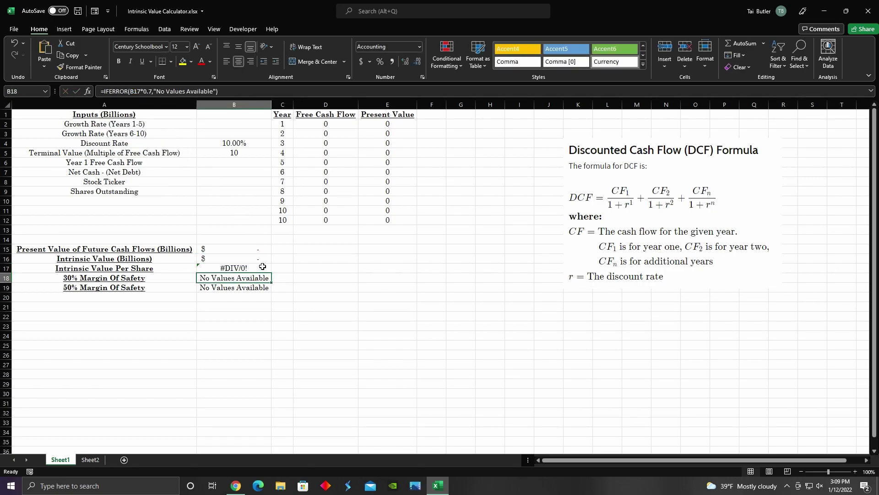
- Undo the removal of IFERROR from the Intrinsic Value Per Share formula in B17
{"action": "left_click", "coordinate": [246, 270]}
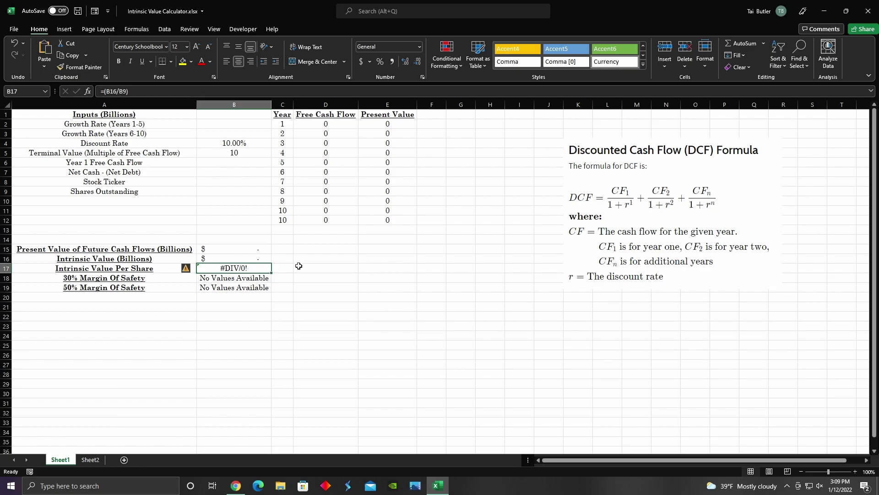
{"action": "key", "text": "ctrl+z"}
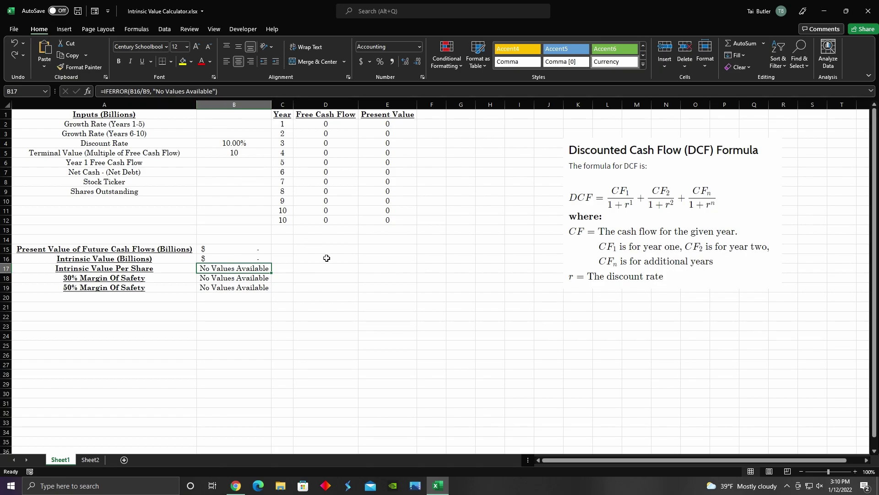
- Examine the 30% Margin Of Safety formula in B18 against the Intrinsic Value Per Share in B17 that it multiplies by 0.7
{"action": "left_click", "coordinate": [260, 280]}
{"action": "left_click", "coordinate": [262, 287]}
{"action": "left_click", "coordinate": [259, 270]}
{"action": "left_click", "coordinate": [255, 281]}
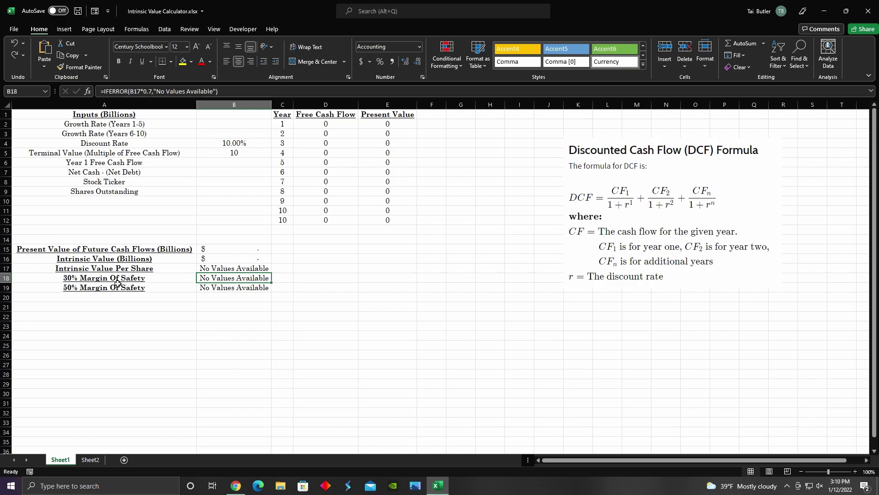
{"action": "left_click", "coordinate": [241, 272]}
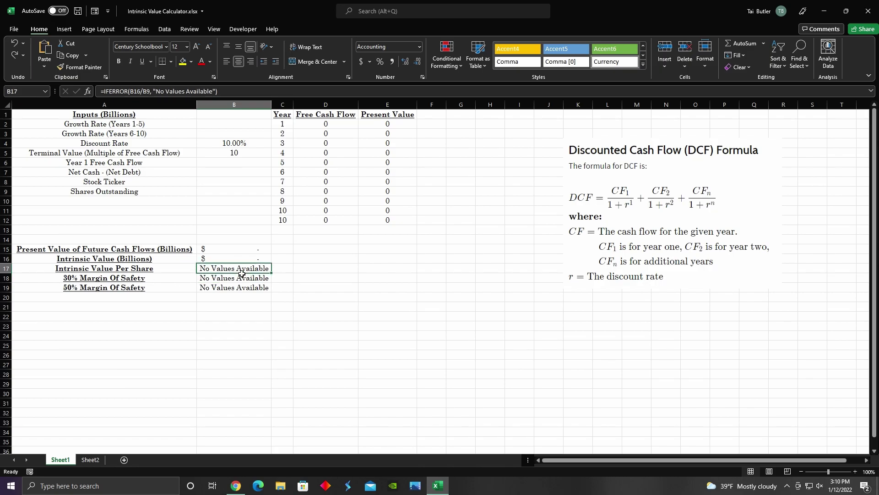
{"action": "left_click", "coordinate": [230, 282]}
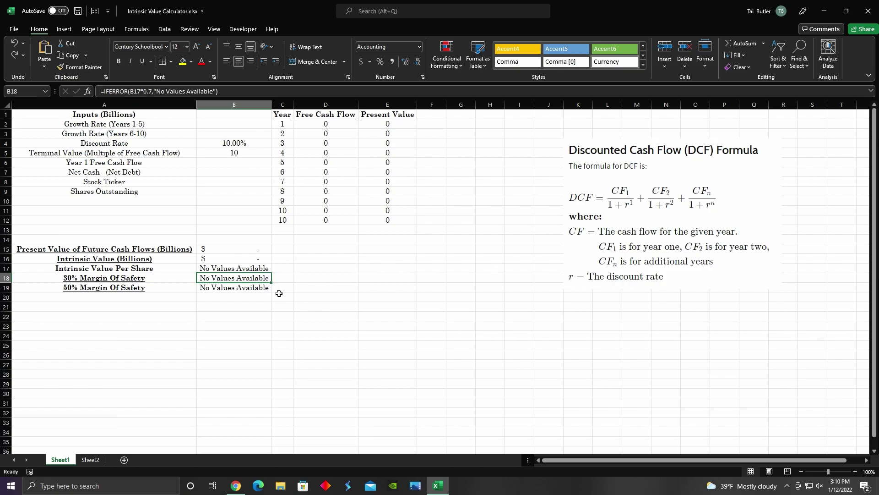
- Check the 50% Margin Of Safety formula in B19, comparing it with the Intrinsic Value Per Share and 30% margin cells
{"action": "left_click", "coordinate": [257, 292]}
{"action": "left_click", "coordinate": [248, 272]}
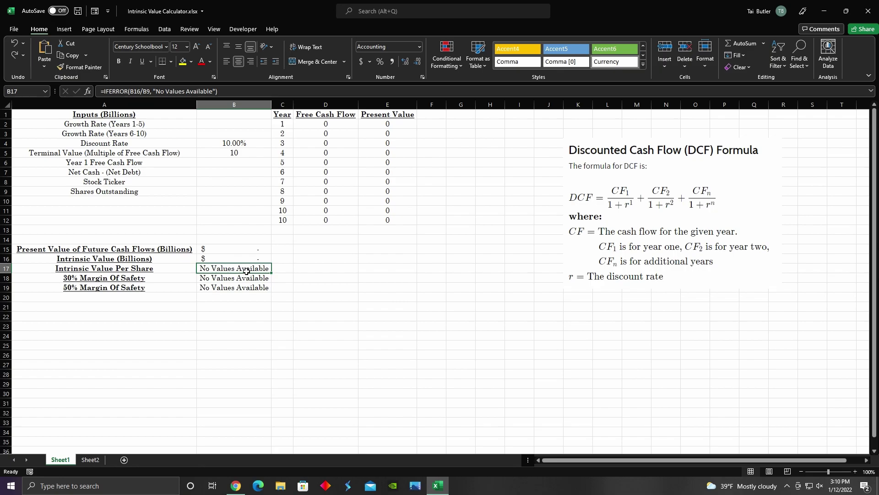
{"action": "left_click", "coordinate": [231, 289]}
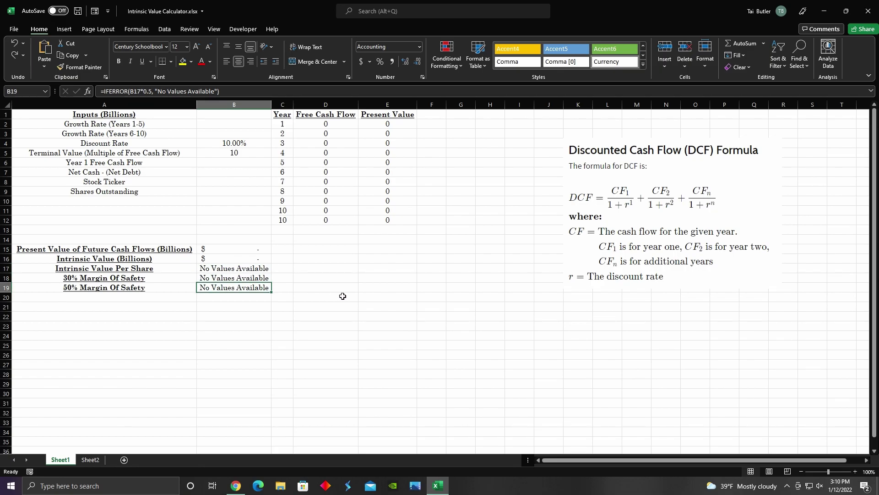
{"action": "left_click", "coordinate": [259, 281]}
{"action": "left_click", "coordinate": [248, 291]}
{"action": "left_click", "coordinate": [288, 288]}
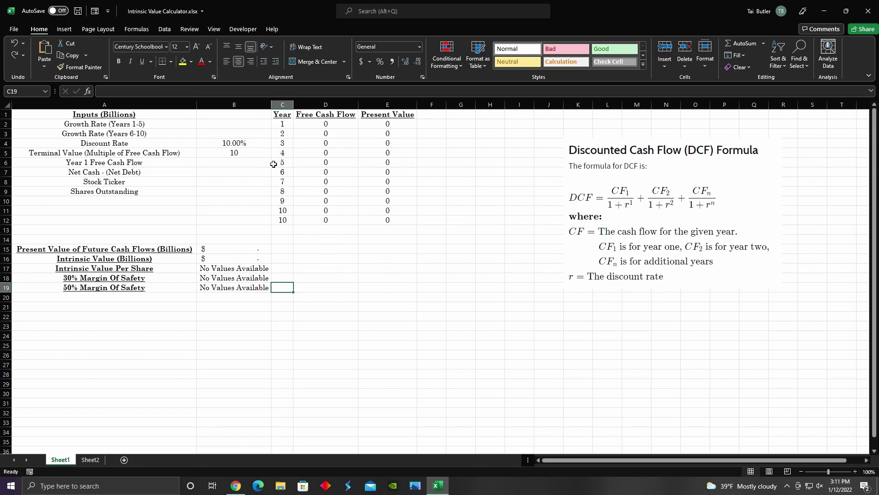
- Review the Discount Rate input in B4, then deselect it by moving to an empty cell below the cash flow table
{"action": "left_click", "coordinate": [240, 147]}
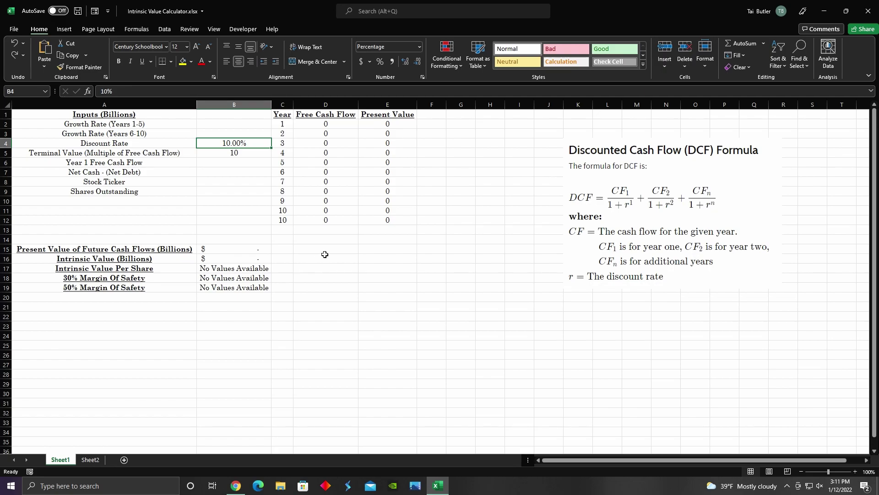
{"action": "left_click", "coordinate": [335, 242]}
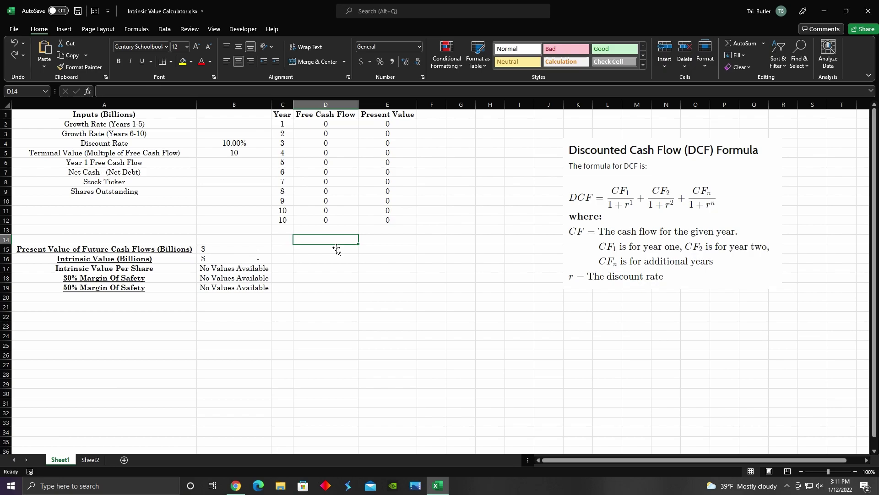
{"action": "left_click_drag", "start_coordinate": [336, 250], "coordinate": [407, 246]}
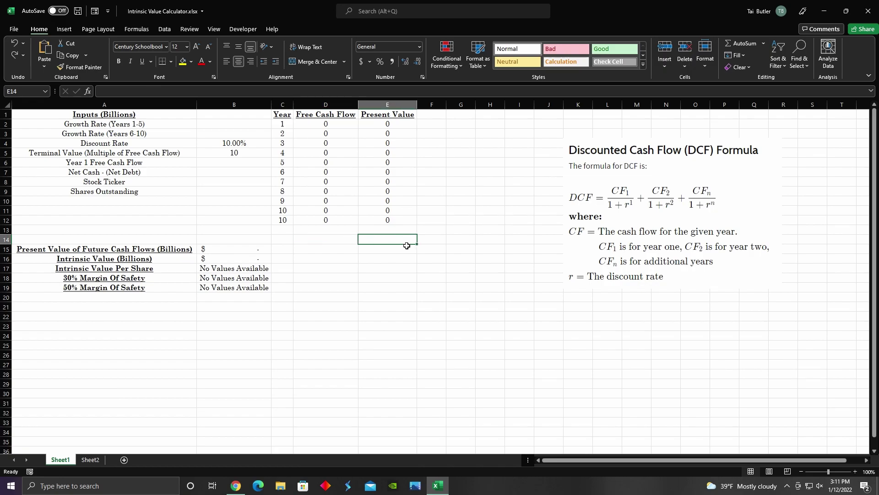